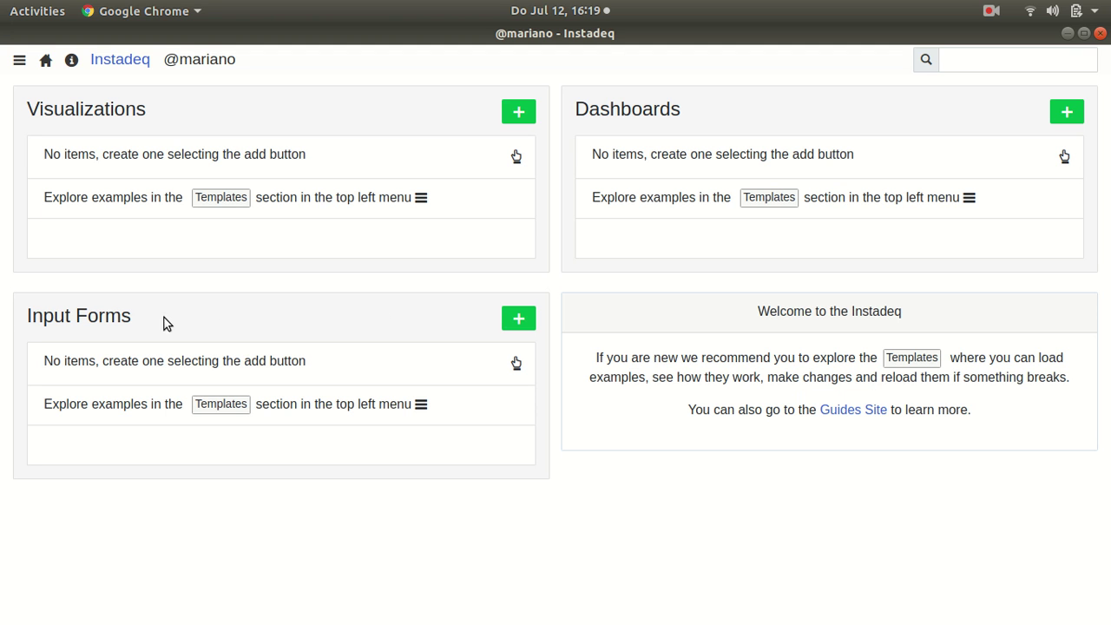
Step: Create a new input form and title it 'Problem Report'
{"action": "left_click", "coordinate": [518, 319]}
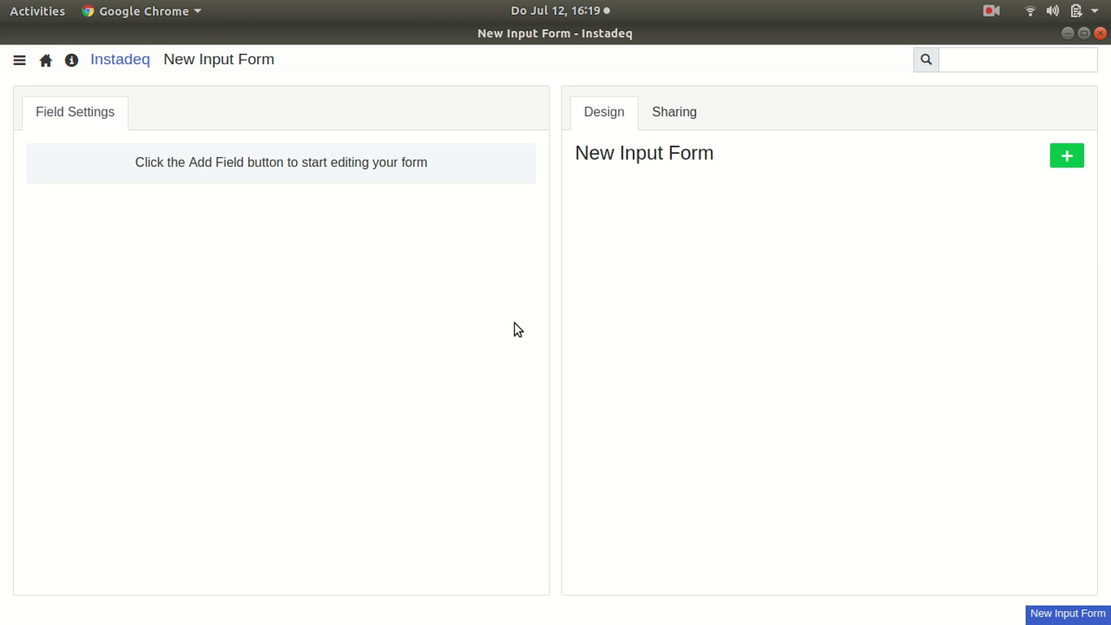
{"action": "double_click", "coordinate": [222, 66]}
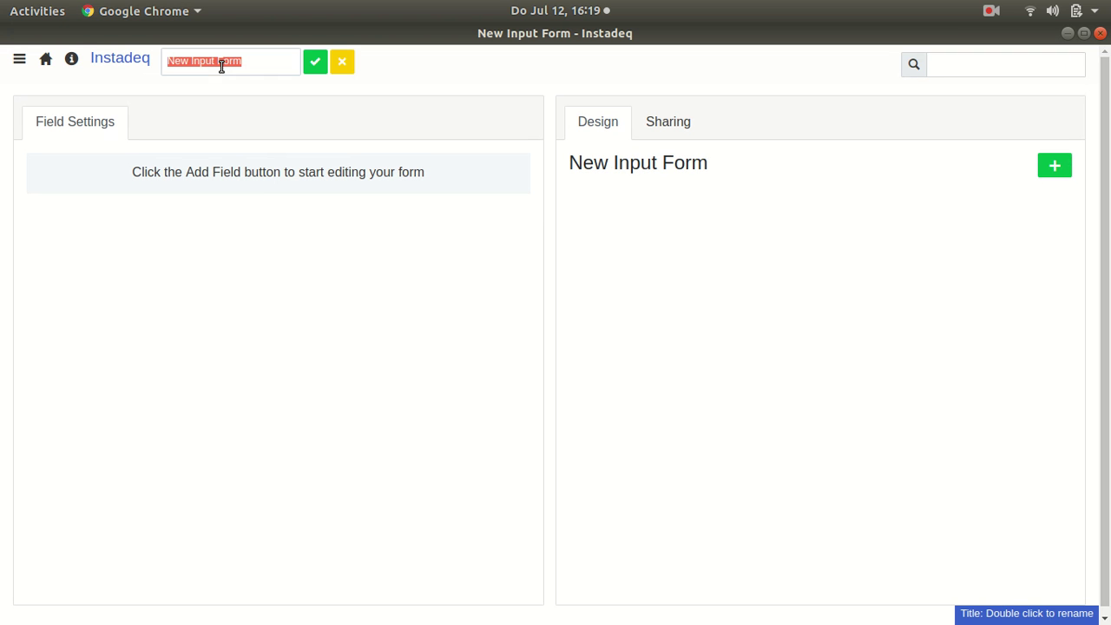
{"action": "type", "text": "Pr"}
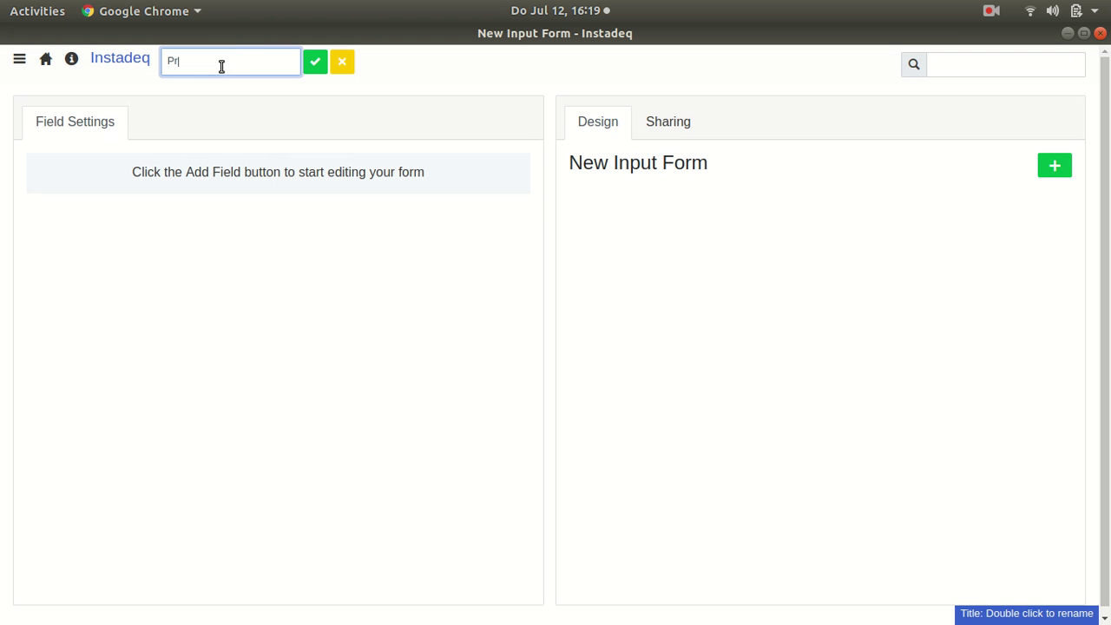
{"action": "type", "text": "oblem Report"}
{"action": "key", "text": "Return"}
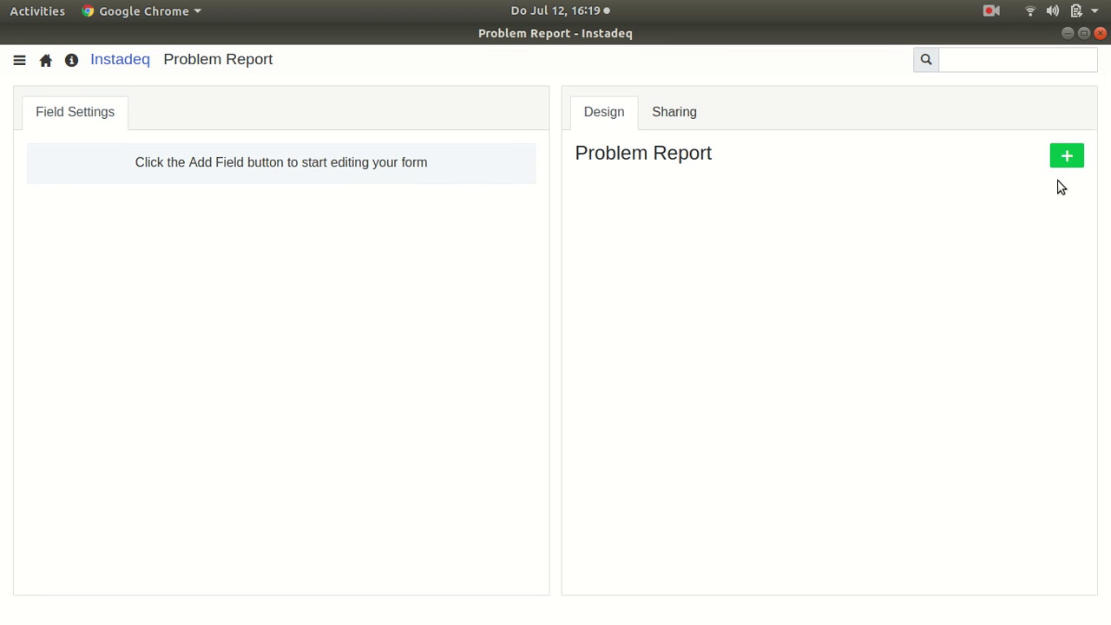
Step: Add a required text field labelled 'Full Name' (identifier full-name) to the form
{"action": "left_click", "coordinate": [1066, 160]}
{"action": "triple_click", "coordinate": [214, 185]}
{"action": "type", "text": "Full Name"}
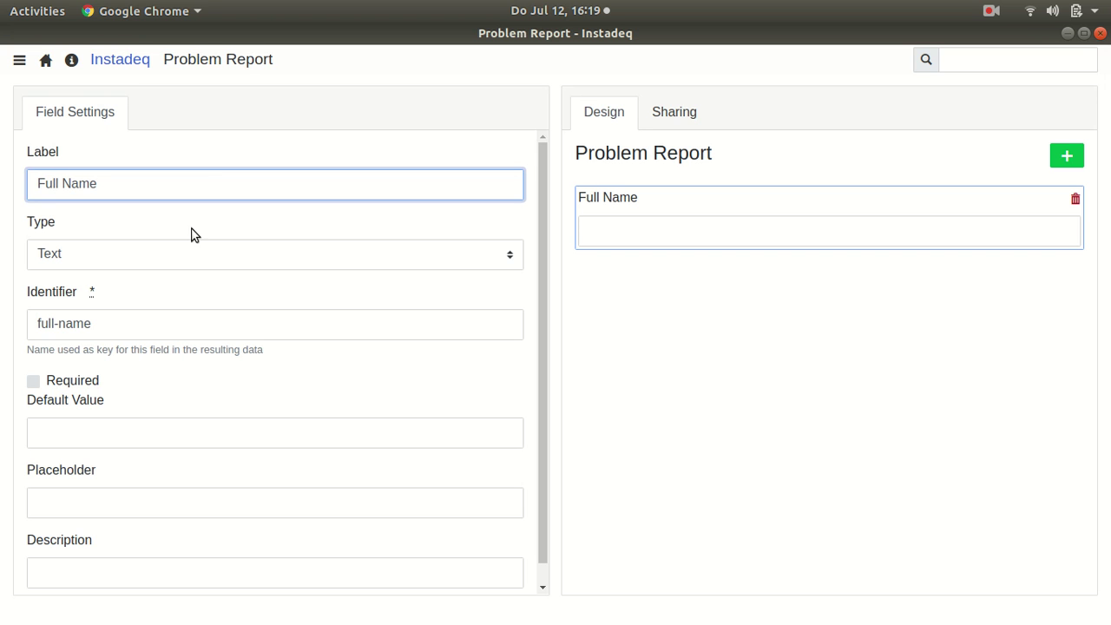
{"action": "left_click", "coordinate": [69, 382]}
{"action": "scroll", "coordinate": [198, 373], "scroll_direction": "down", "scroll_amount": 1}
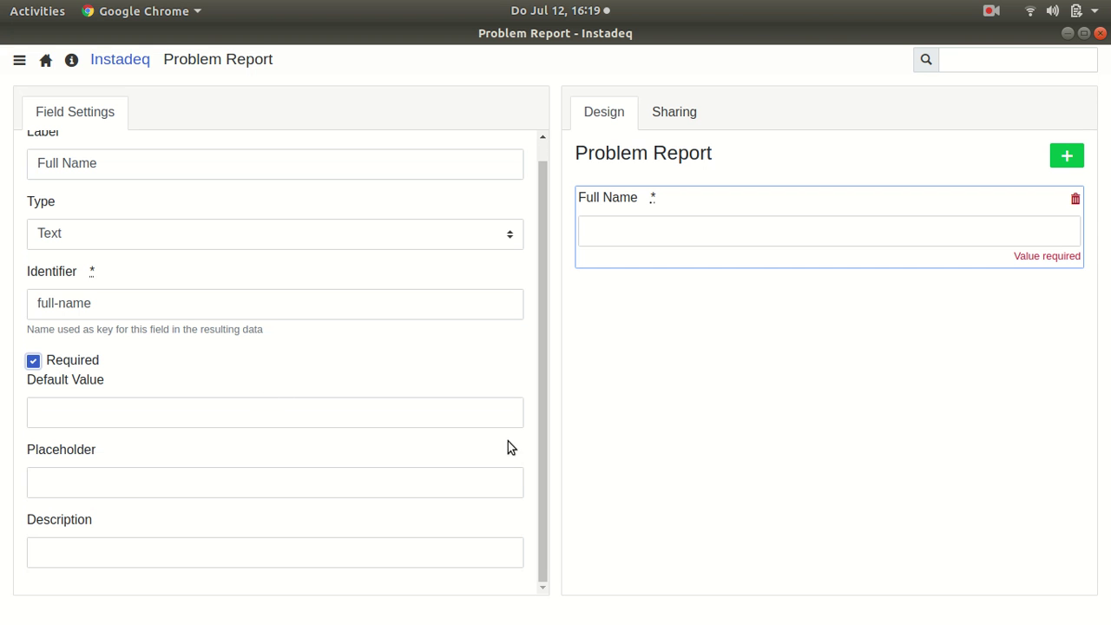
{"action": "scroll", "coordinate": [449, 344], "scroll_direction": "up", "scroll_amount": 1}
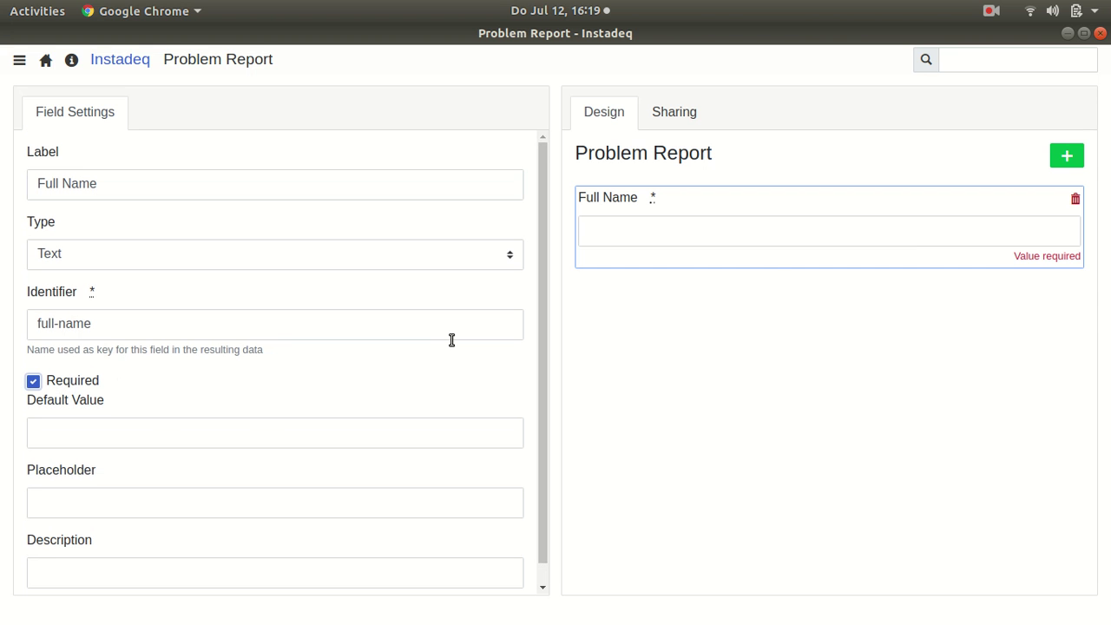
Step: Add a required field labelled 'Description' with type Text Area
{"action": "left_click", "coordinate": [1066, 159]}
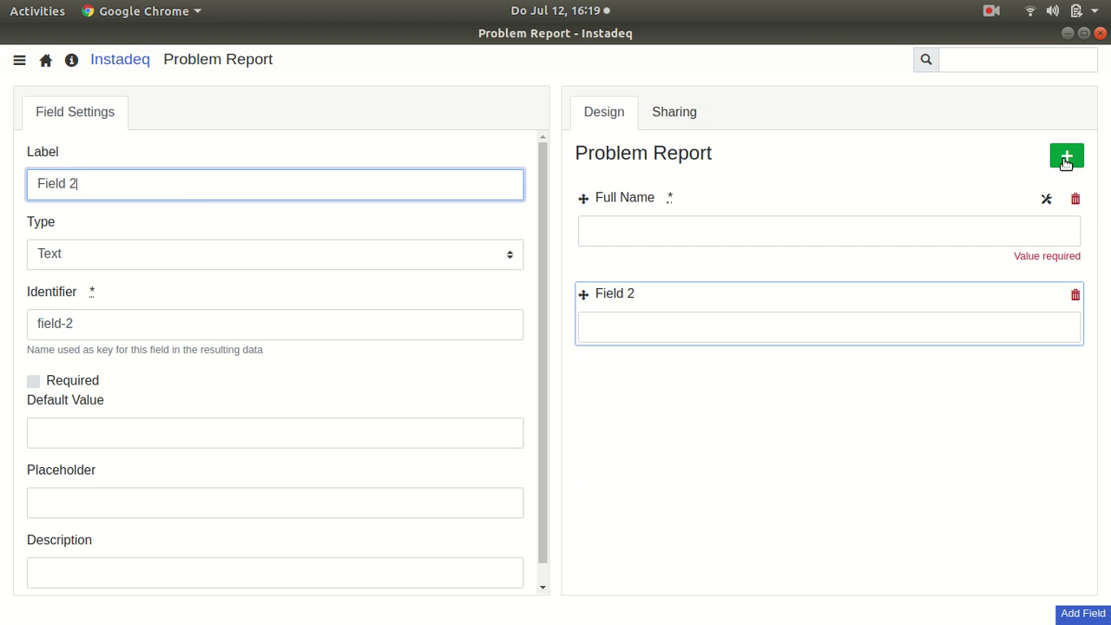
{"action": "triple_click", "coordinate": [189, 189]}
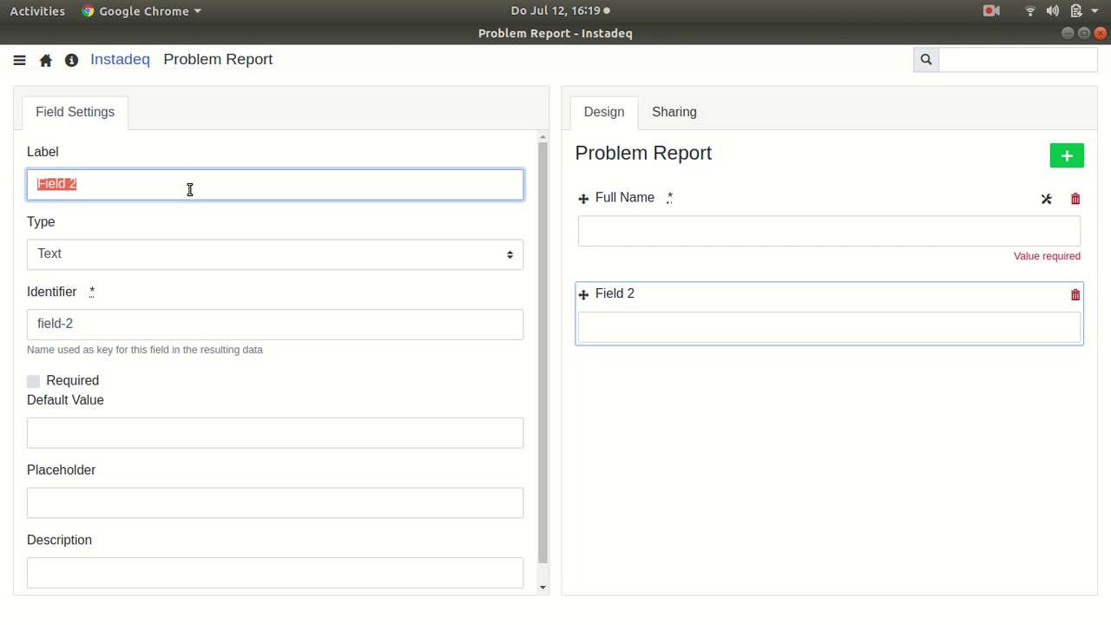
{"action": "type", "text": "Descri"}
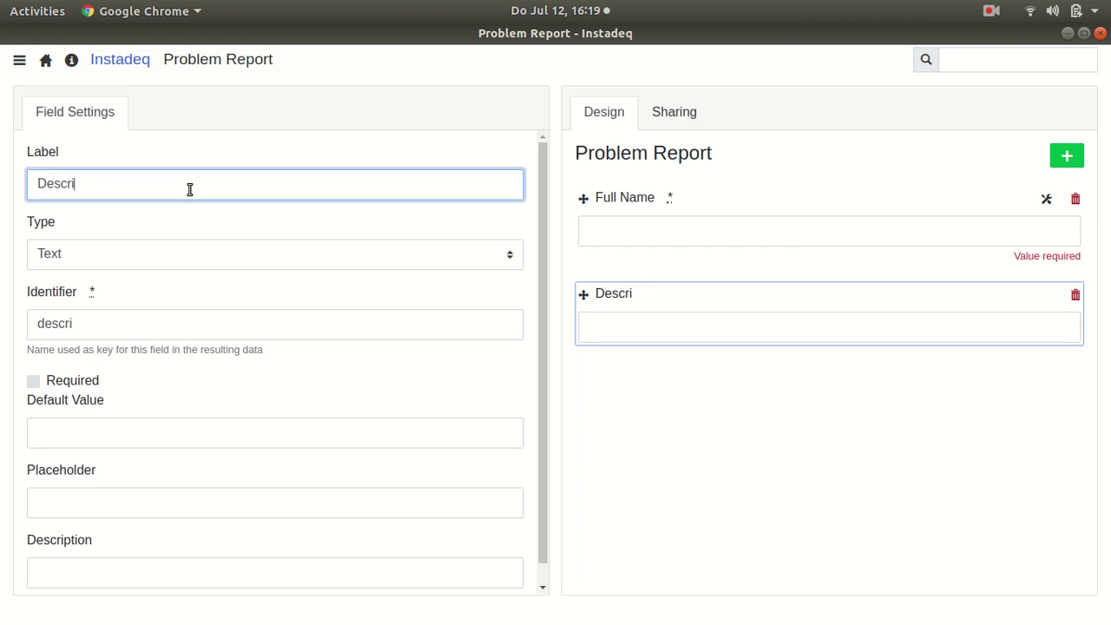
{"action": "type", "text": "ption"}
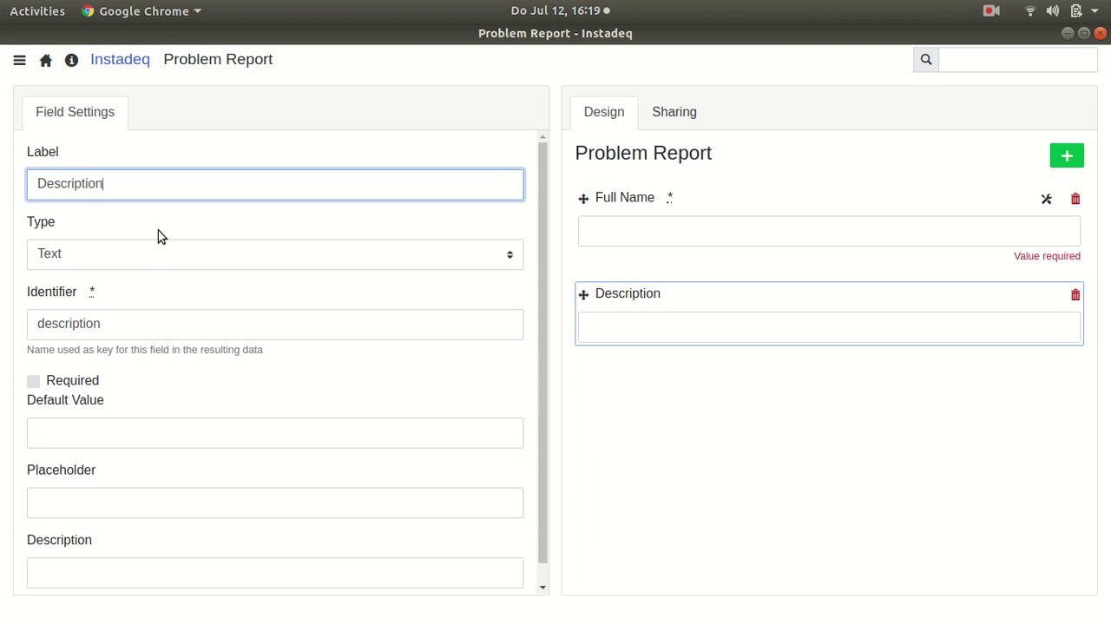
{"action": "left_click", "coordinate": [156, 258]}
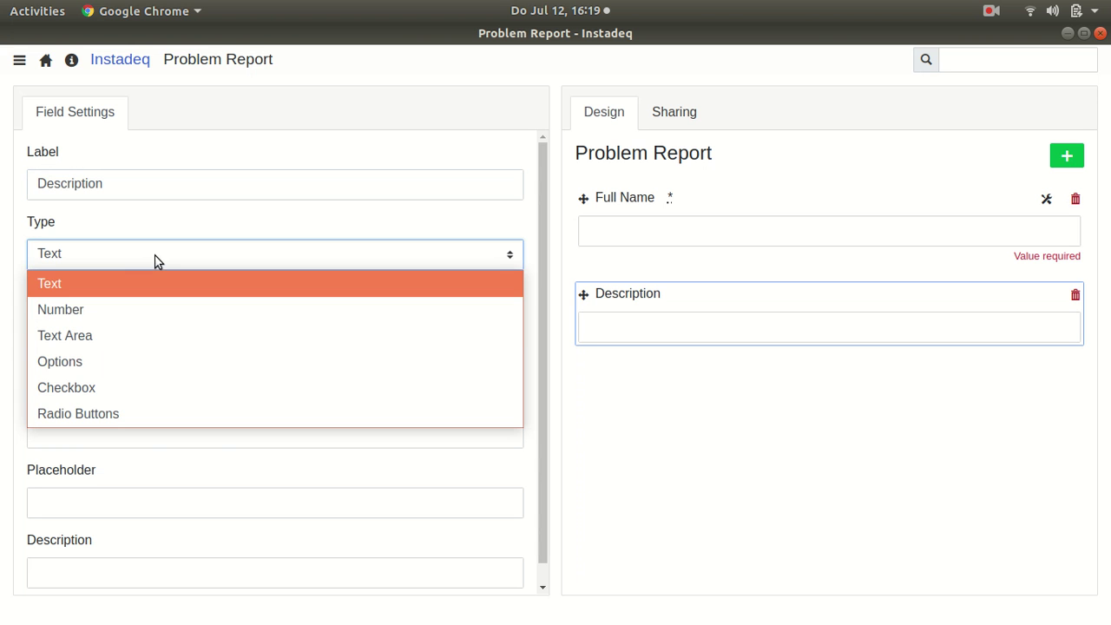
{"action": "left_click", "coordinate": [117, 335]}
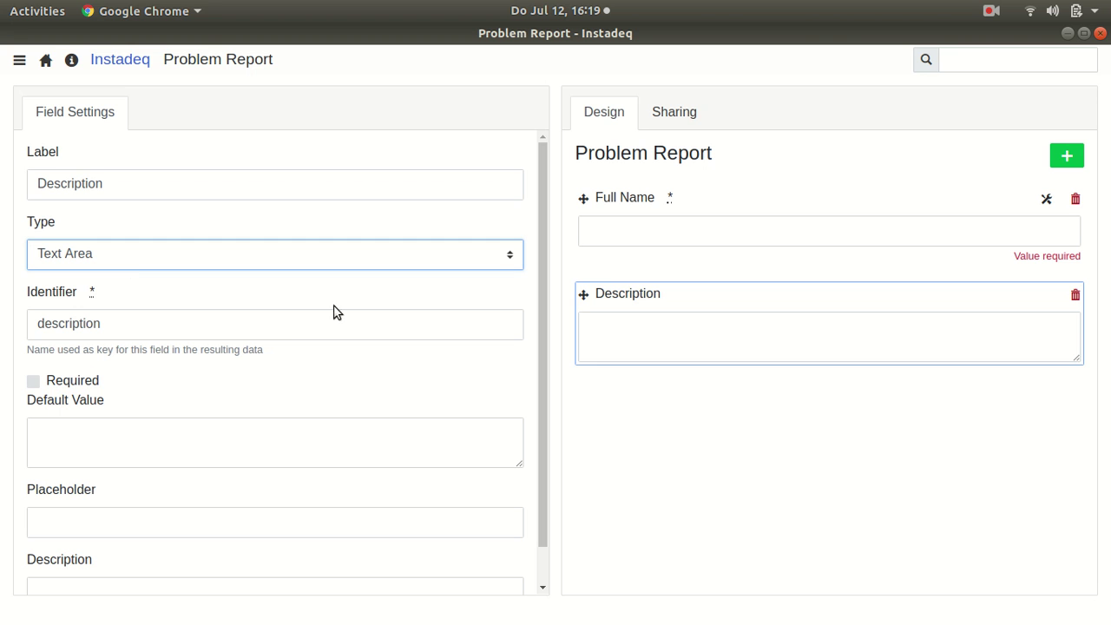
{"action": "left_click", "coordinate": [93, 385]}
Step: Give the Description field the help text 'Enter further details here'
{"action": "scroll", "coordinate": [169, 377], "scroll_direction": "down", "scroll_amount": 1}
{"action": "left_click", "coordinate": [84, 545]}
{"action": "type", "text": "En"}
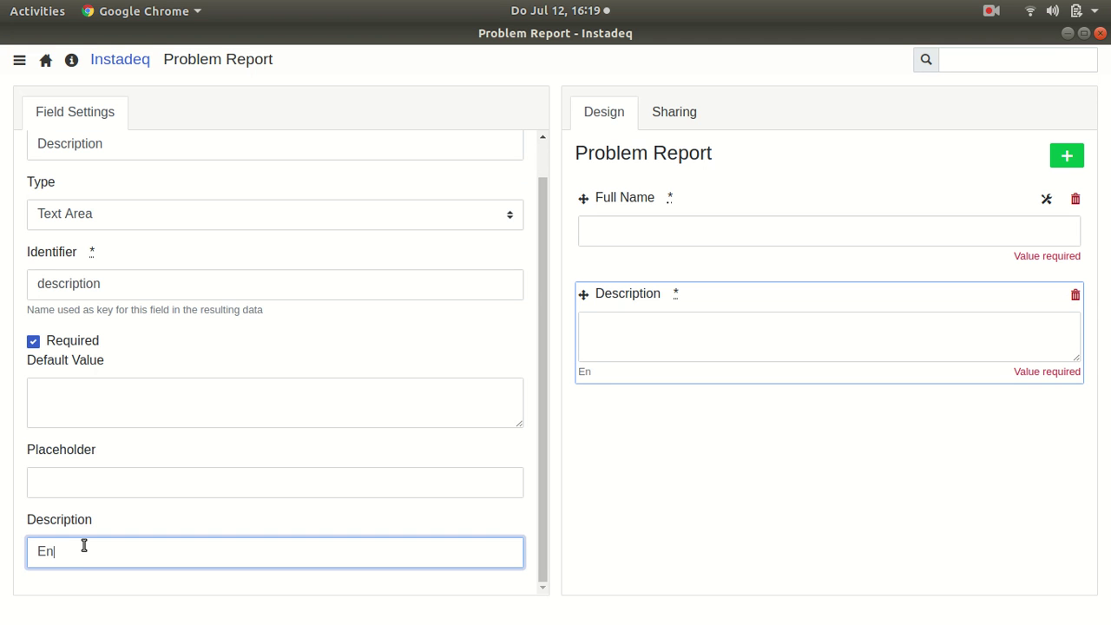
{"action": "type", "text": "ter further details here"}
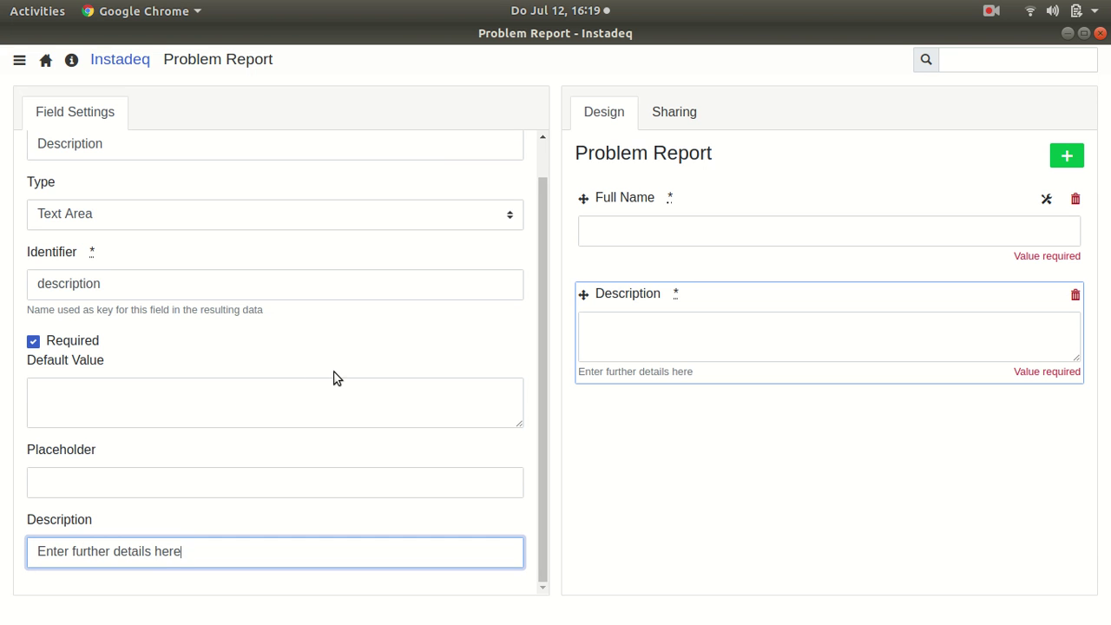
{"action": "scroll", "coordinate": [321, 364], "scroll_direction": "up", "scroll_amount": 1}
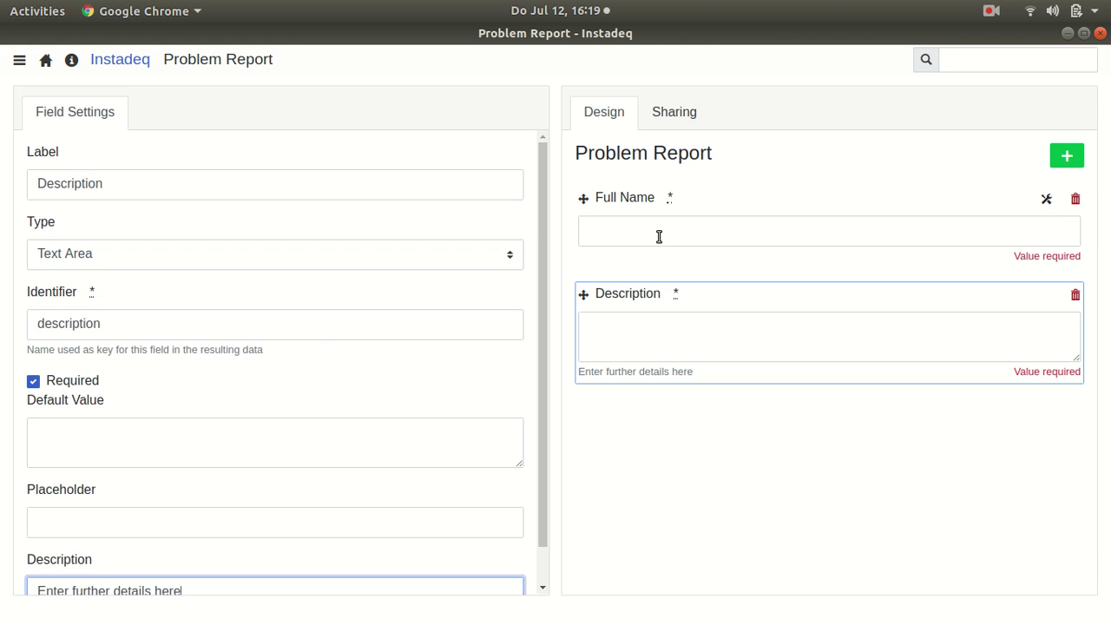
Step: Add a field labelled 'Problem Type' with type Options
{"action": "left_click", "coordinate": [1067, 157]}
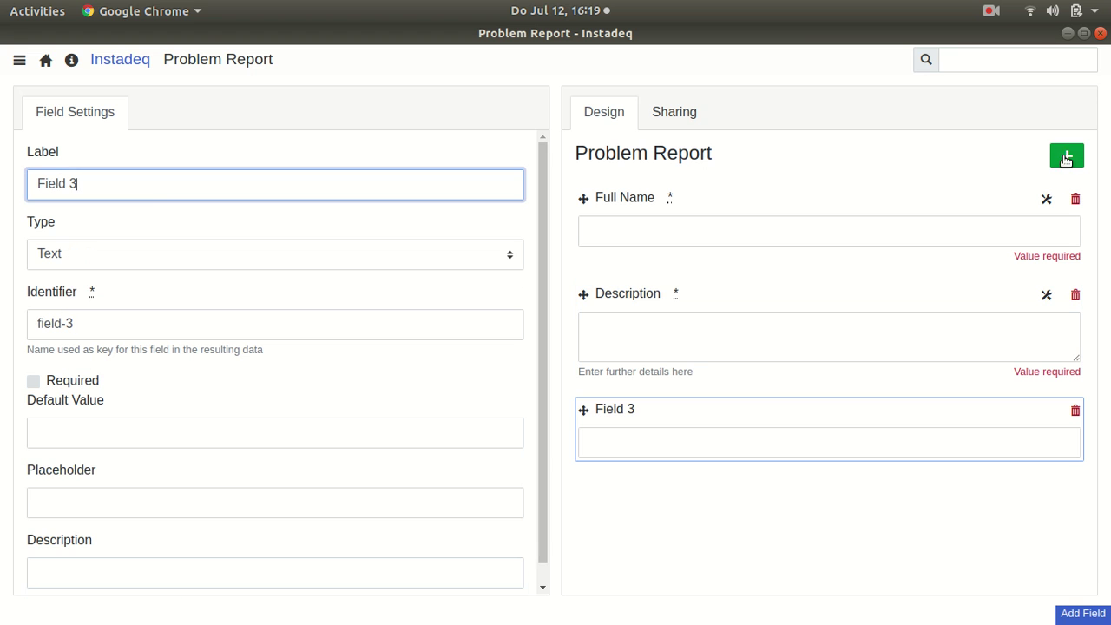
{"action": "triple_click", "coordinate": [138, 187]}
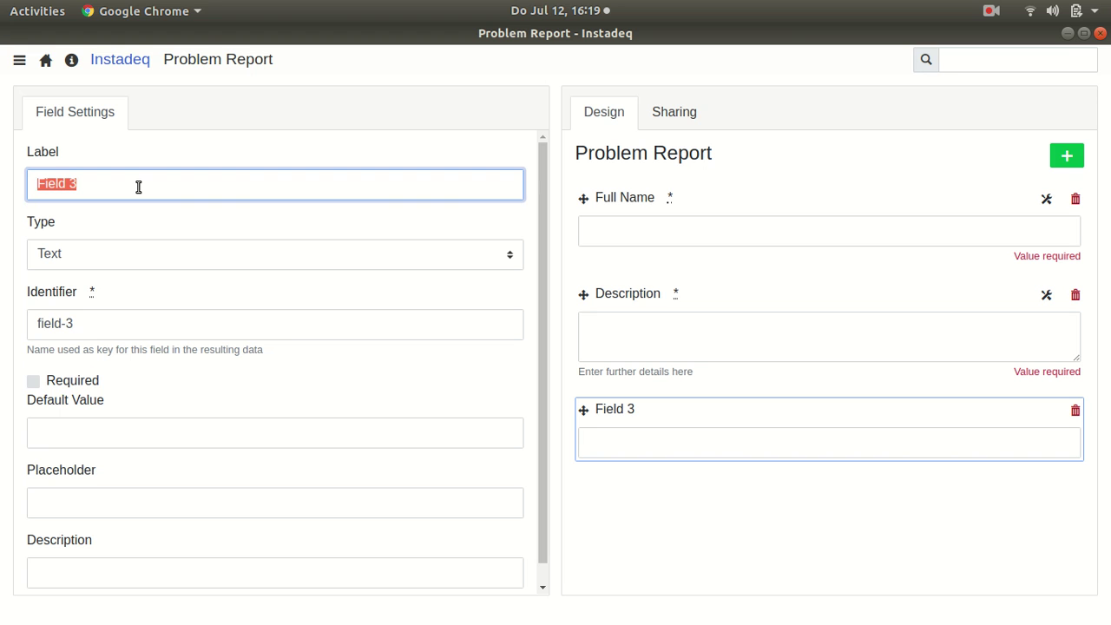
{"action": "type", "text": "Proble"}
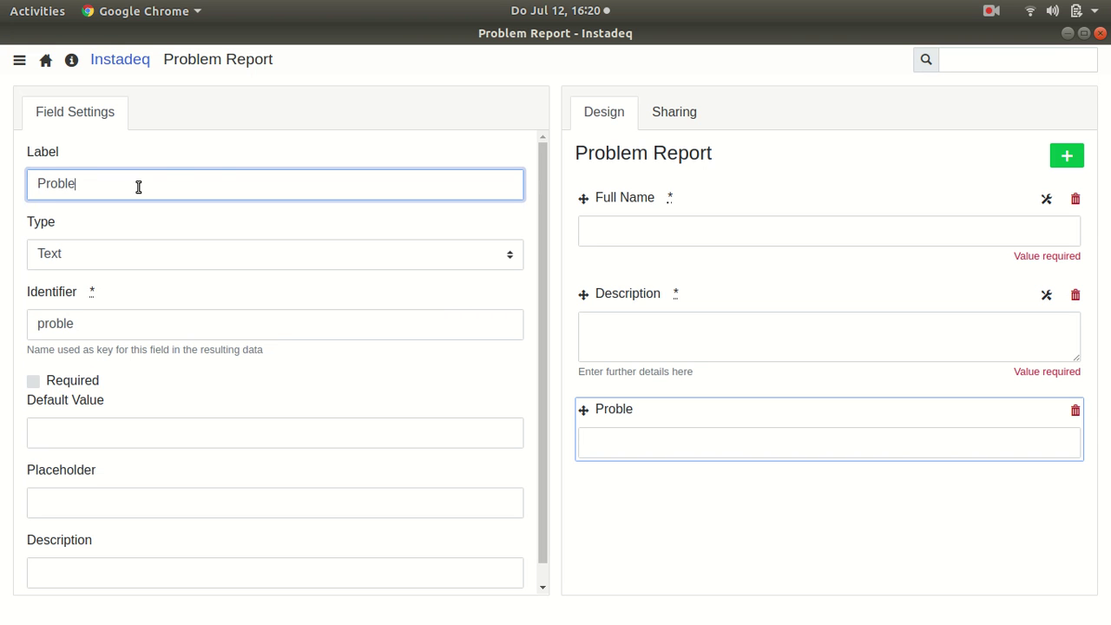
{"action": "type", "text": "m Type"}
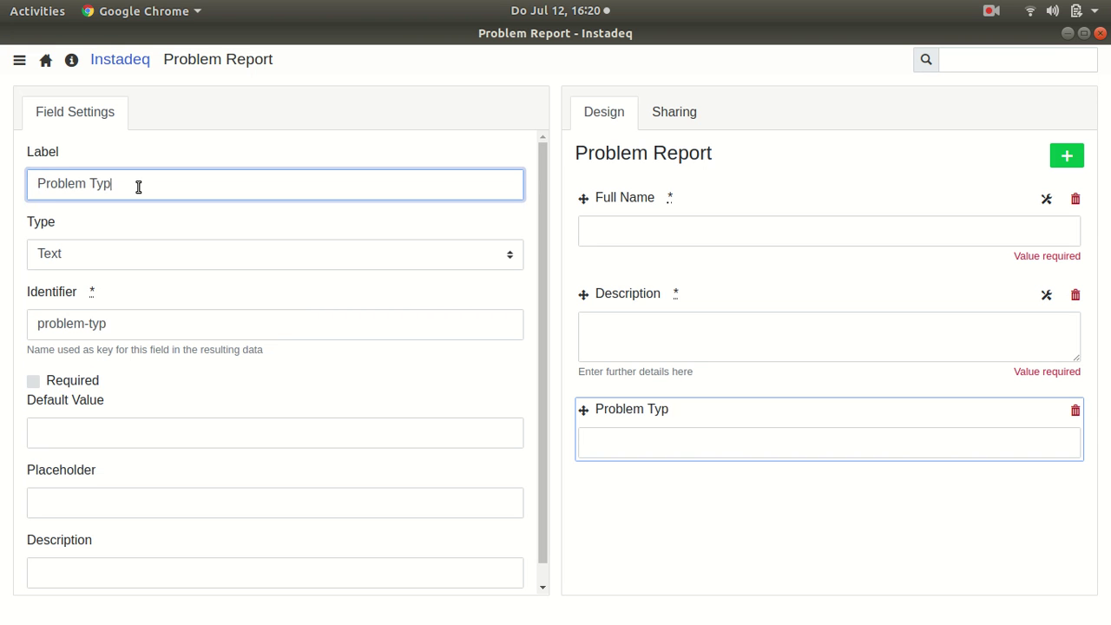
{"action": "left_click", "coordinate": [173, 253]}
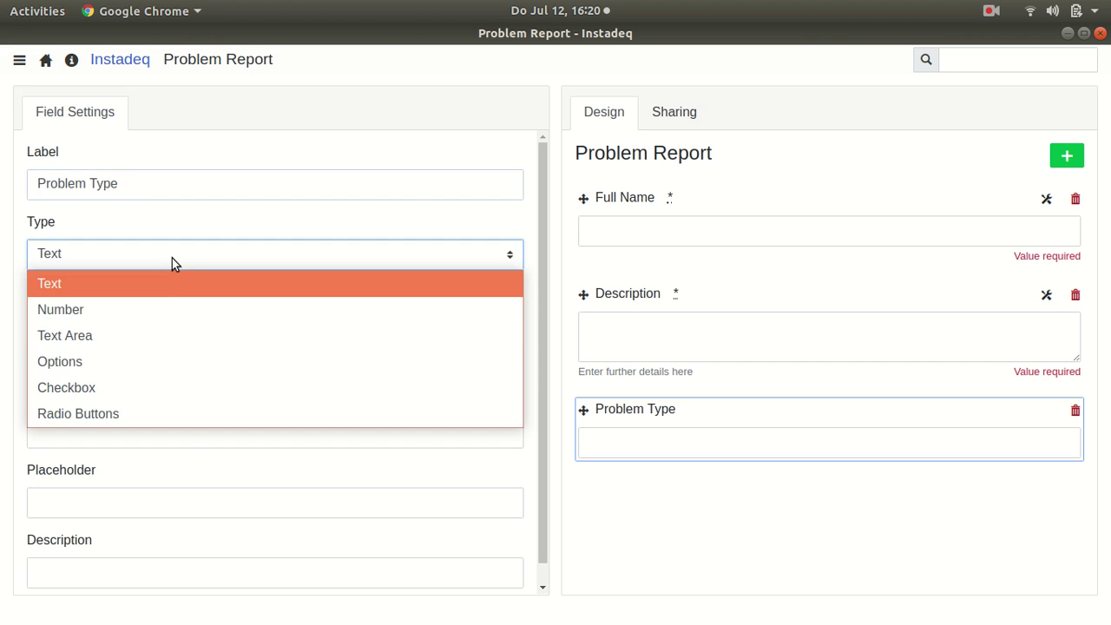
{"action": "left_click", "coordinate": [125, 359]}
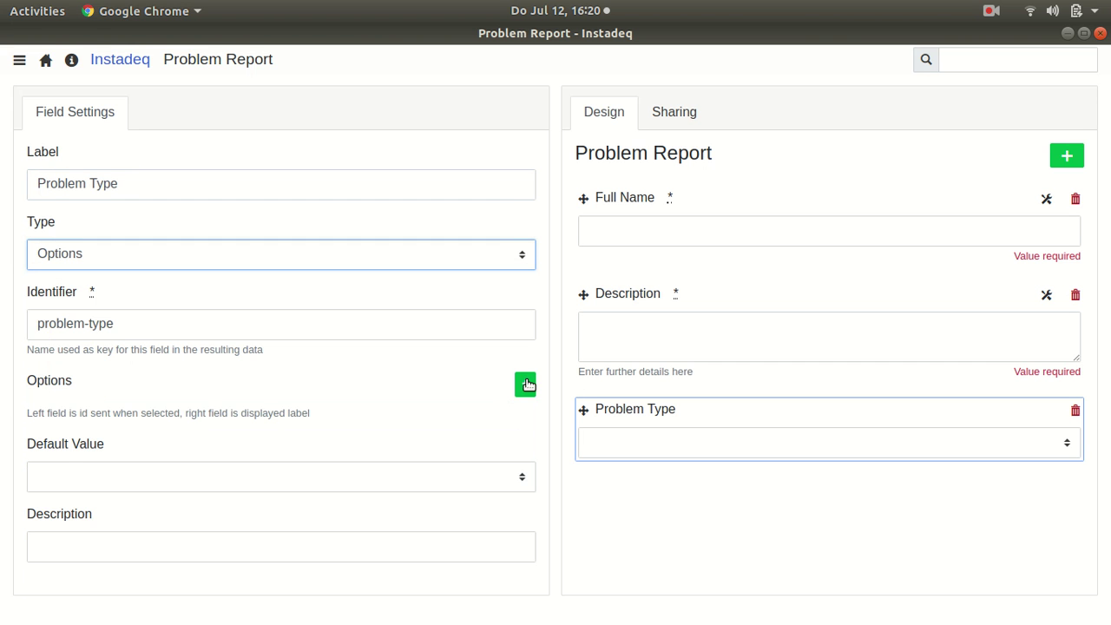
Step: Add three options: water-leak/Water Leak, gas-leak/Gas Leak, broken-light/Broken Light
{"action": "left_click", "coordinate": [525, 384]}
{"action": "left_click", "coordinate": [513, 385]}
{"action": "left_click", "coordinate": [513, 385]}
{"action": "left_click", "coordinate": [225, 419]}
{"action": "type", "text": "water-leak"}
{"action": "key", "text": "Tab"}
{"action": "type", "text": "Wate"}
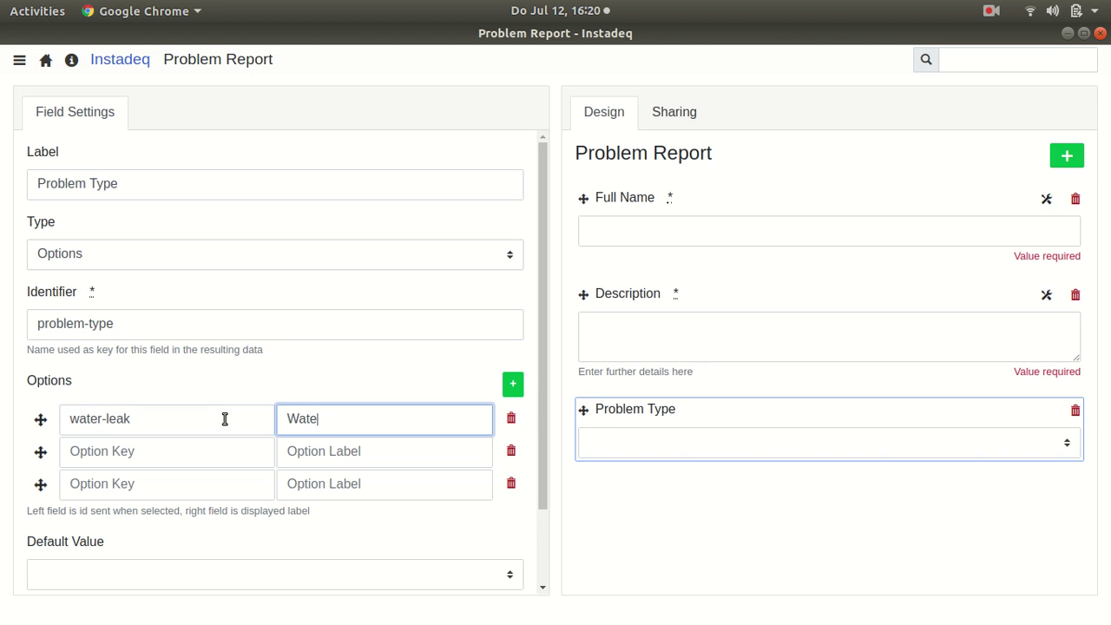
{"action": "key", "text": "Tab"}
{"action": "type", "text": "Gas"}
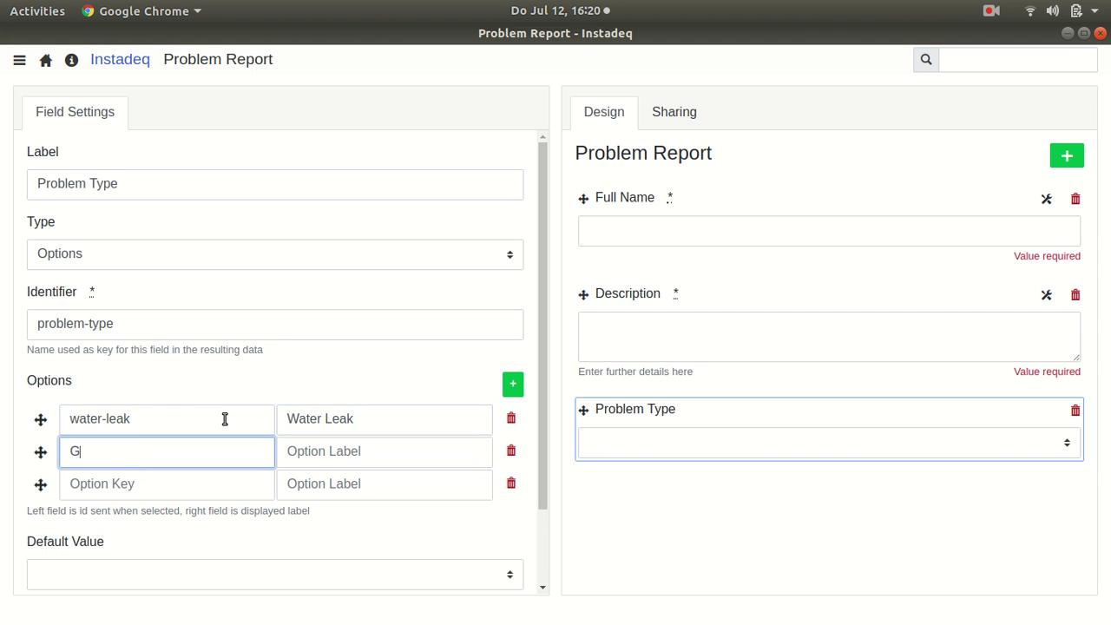
{"action": "key", "text": "BackSpace"}
{"action": "key", "text": "BackSpace"}
{"action": "key", "text": "BackSpace"}
{"action": "type", "text": "gas-leak"}
{"action": "key", "text": "Tab"}
{"action": "type", "text": "Gas Leak"}
{"action": "key", "text": "Tab"}
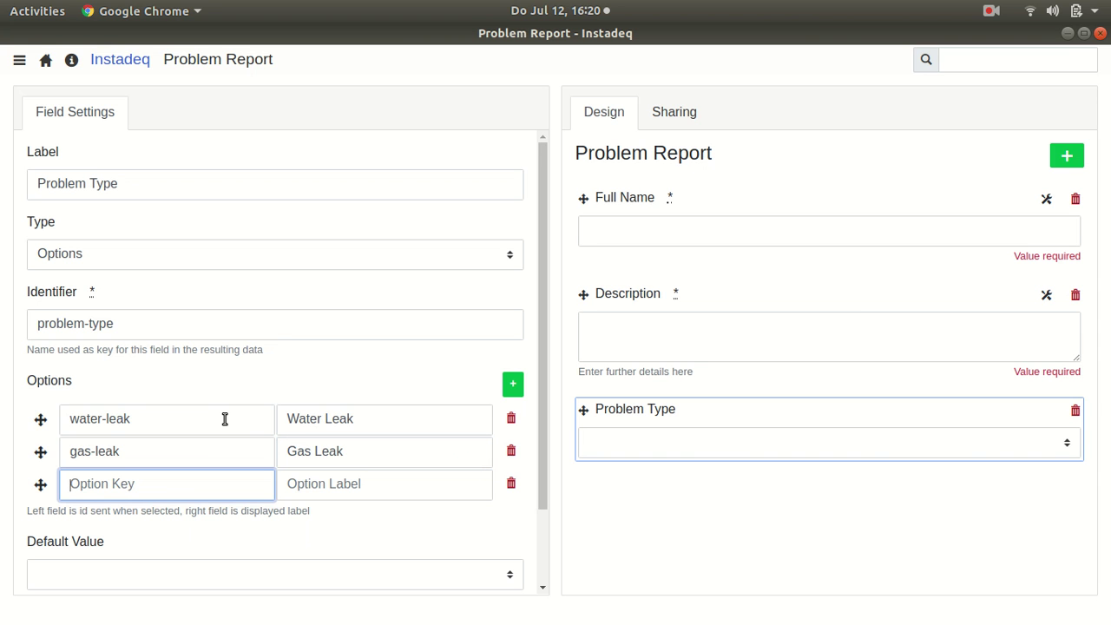
{"action": "type", "text": "bro"}
{"action": "type", "text": "ken-light"}
{"action": "type", "text": "B"}
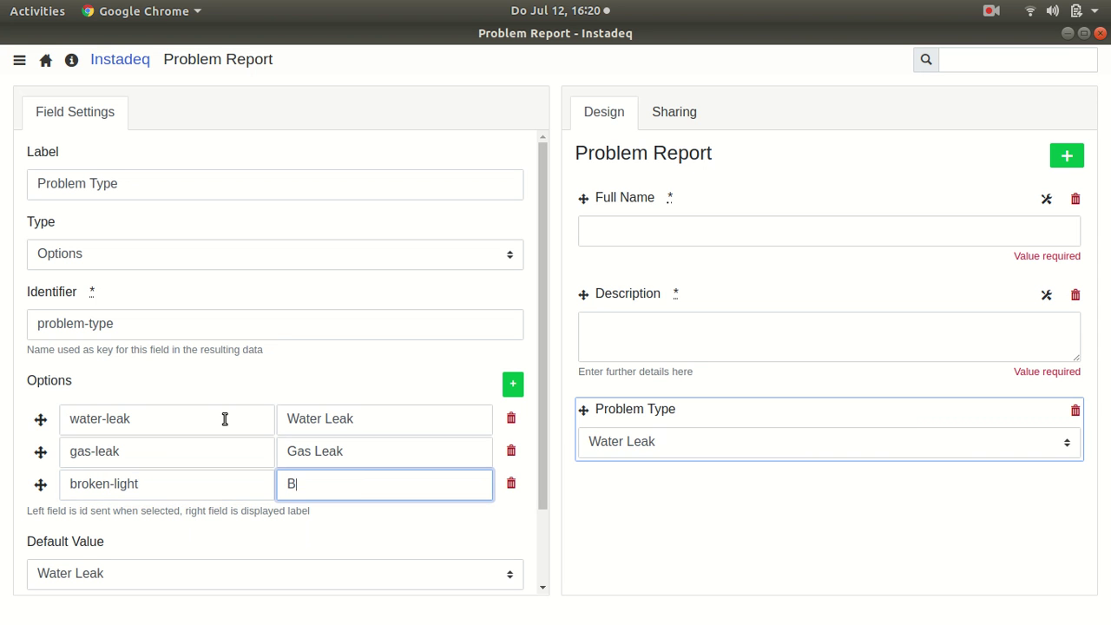
{"action": "type", "text": "roken Light"}
Step: Make Broken Light the default and move Problem Type above Description
{"action": "scroll", "coordinate": [232, 436], "scroll_direction": "down", "scroll_amount": 2}
{"action": "left_click", "coordinate": [222, 485]}
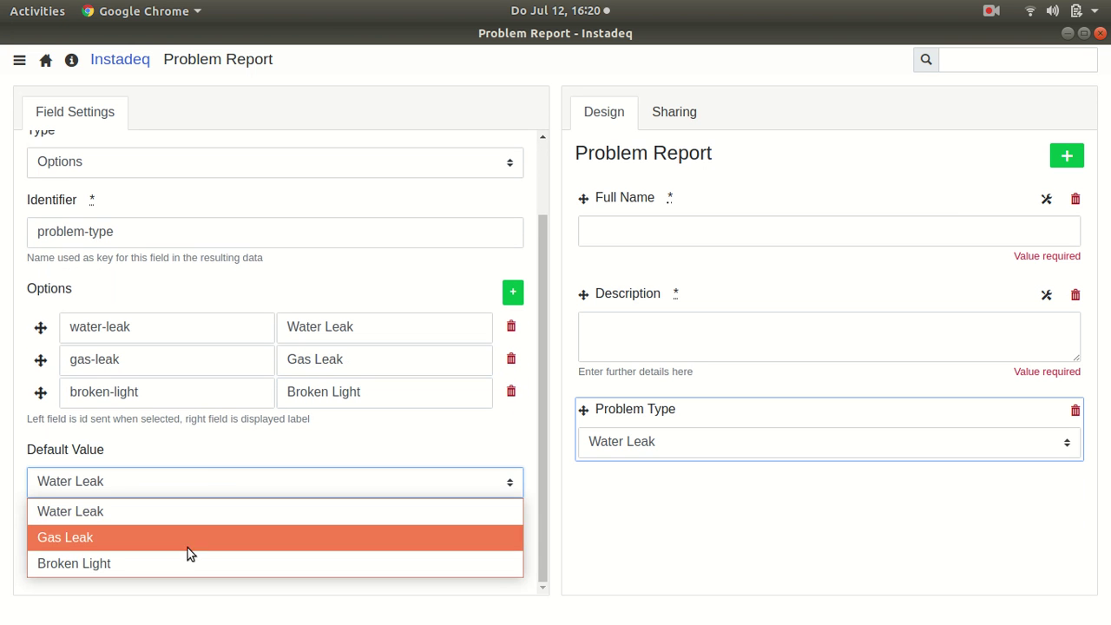
{"action": "left_click", "coordinate": [178, 560]}
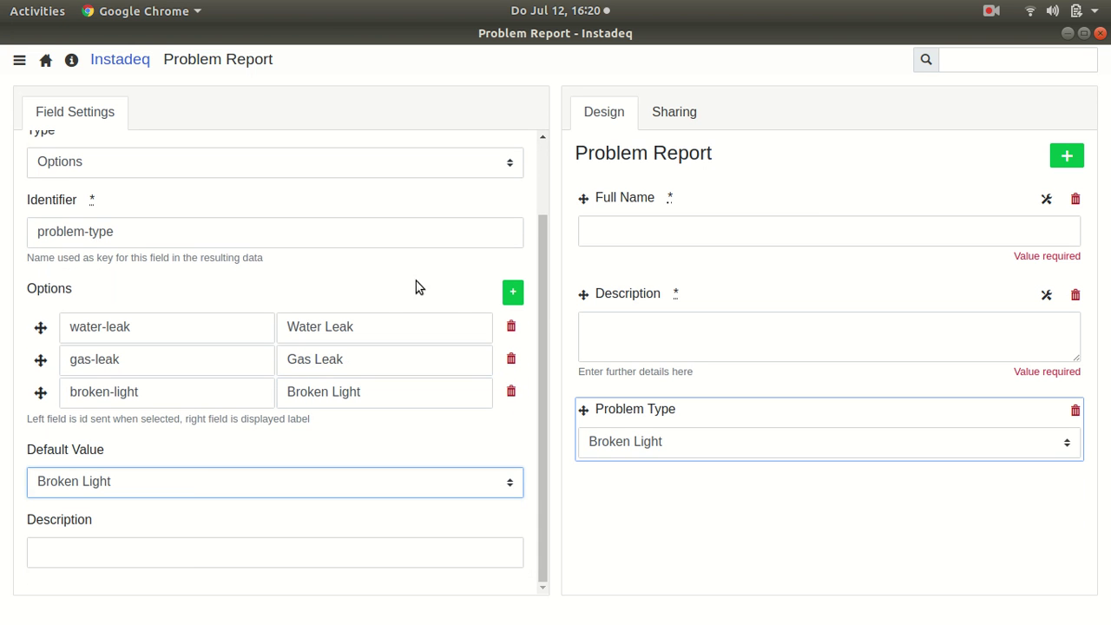
{"action": "left_click_drag", "start_coordinate": [670, 409], "coordinate": [666, 290]}
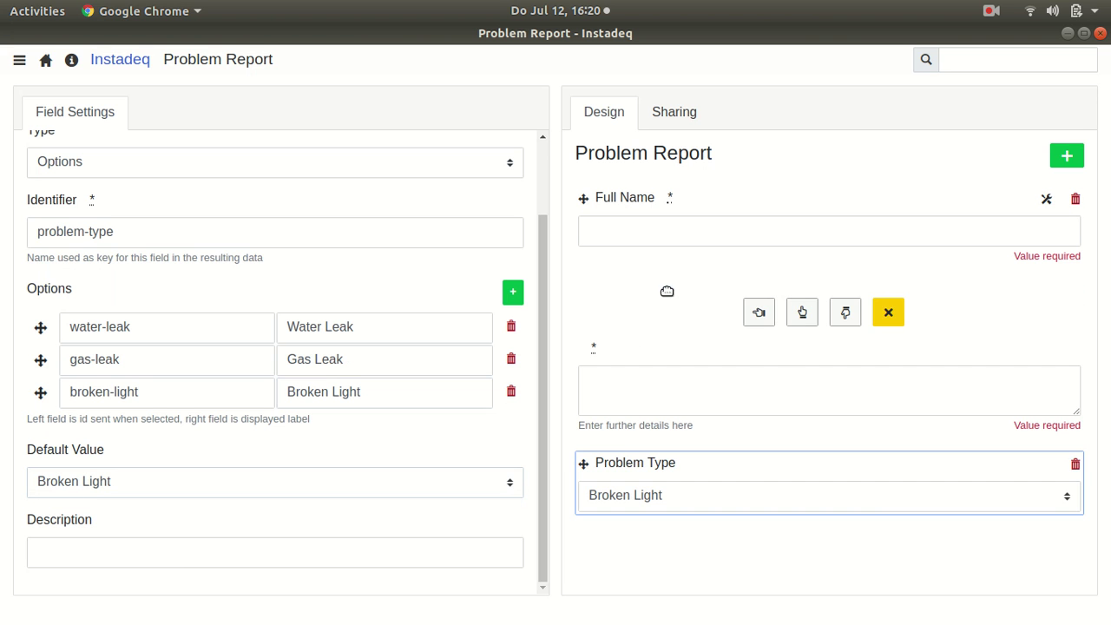
{"action": "left_click", "coordinate": [801, 311]}
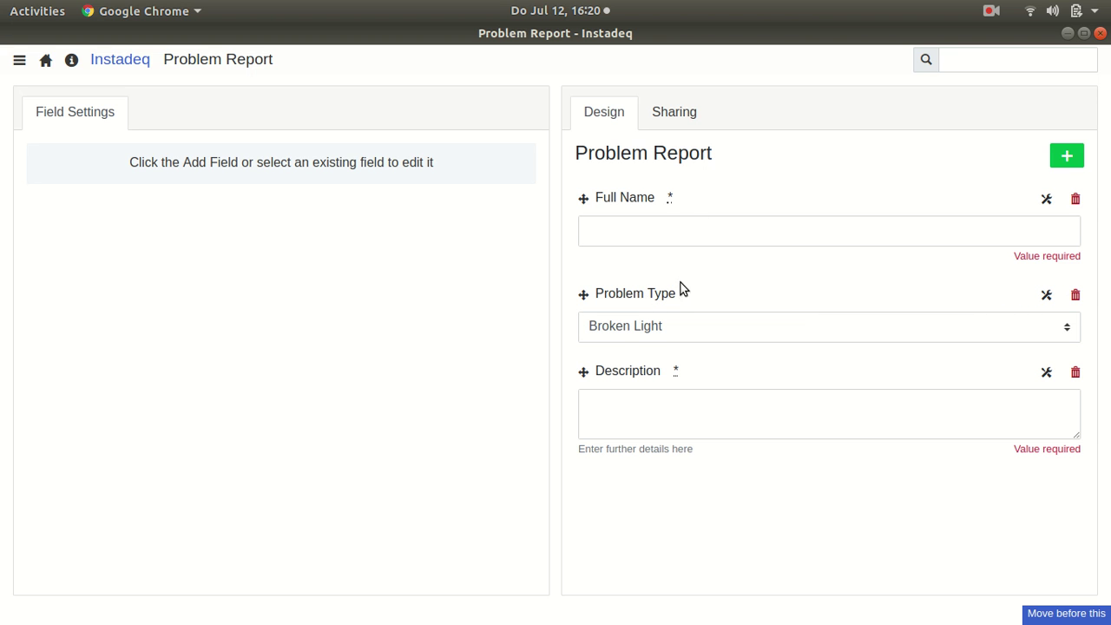
Step: Require respondents' location in the form's sharing settings
{"action": "left_click", "coordinate": [675, 118]}
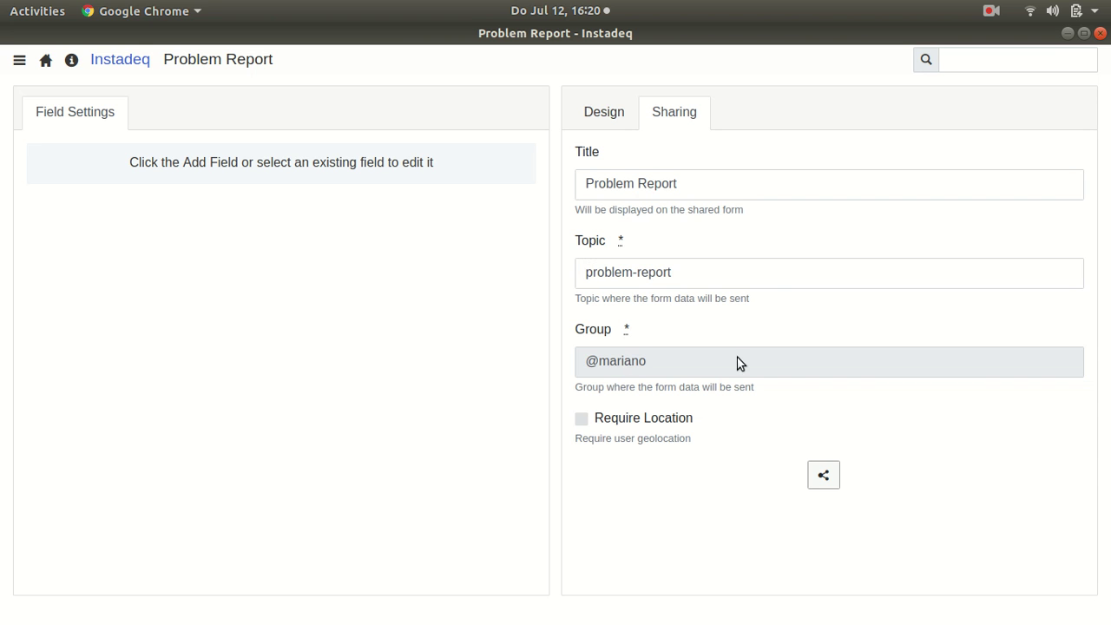
{"action": "left_click", "coordinate": [581, 420]}
{"action": "left_click", "coordinate": [813, 481]}
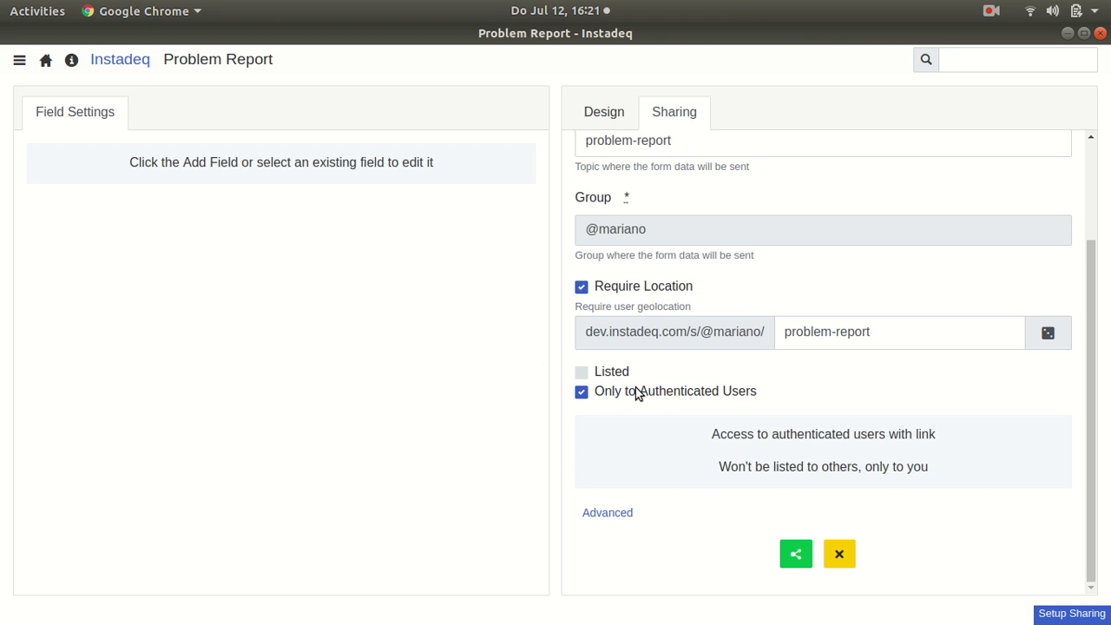
Step: Restrict sharing to authenticated users, start sharing, and open the problem-report link
{"action": "left_click", "coordinate": [639, 391]}
{"action": "left_click", "coordinate": [649, 414]}
{"action": "left_click", "coordinate": [648, 414]}
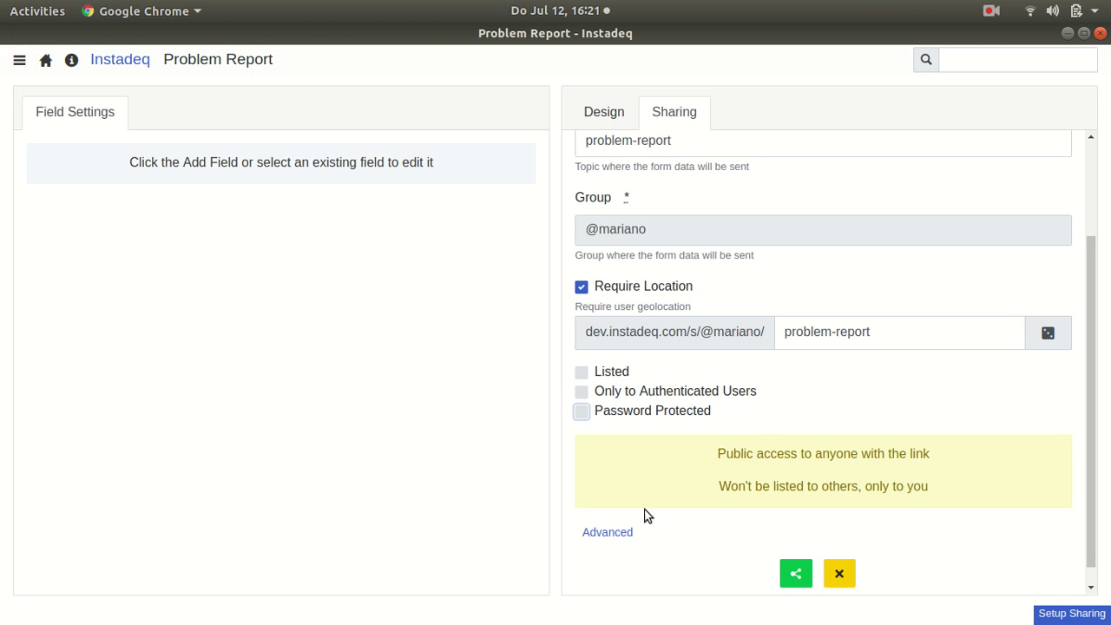
{"action": "left_click", "coordinate": [612, 529]}
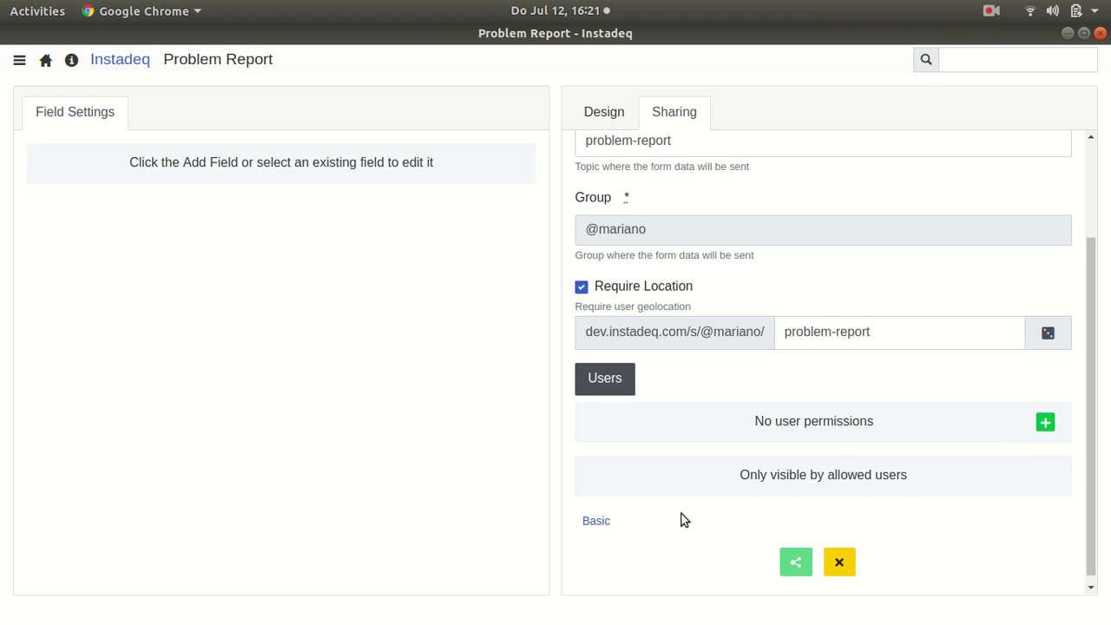
{"action": "left_click", "coordinate": [597, 520]}
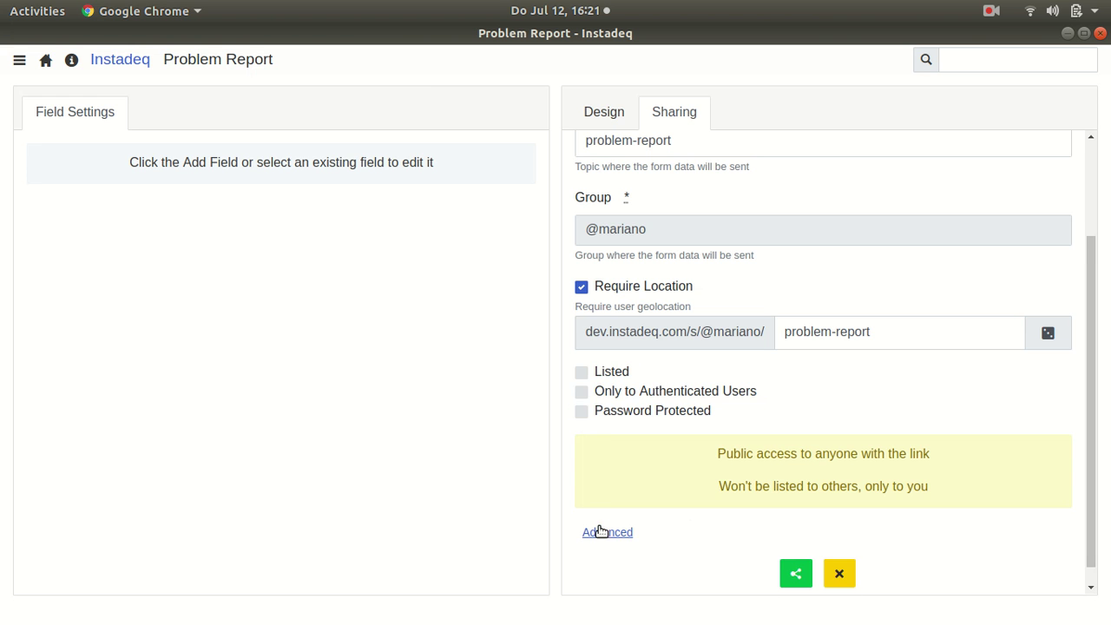
{"action": "left_click", "coordinate": [585, 390]}
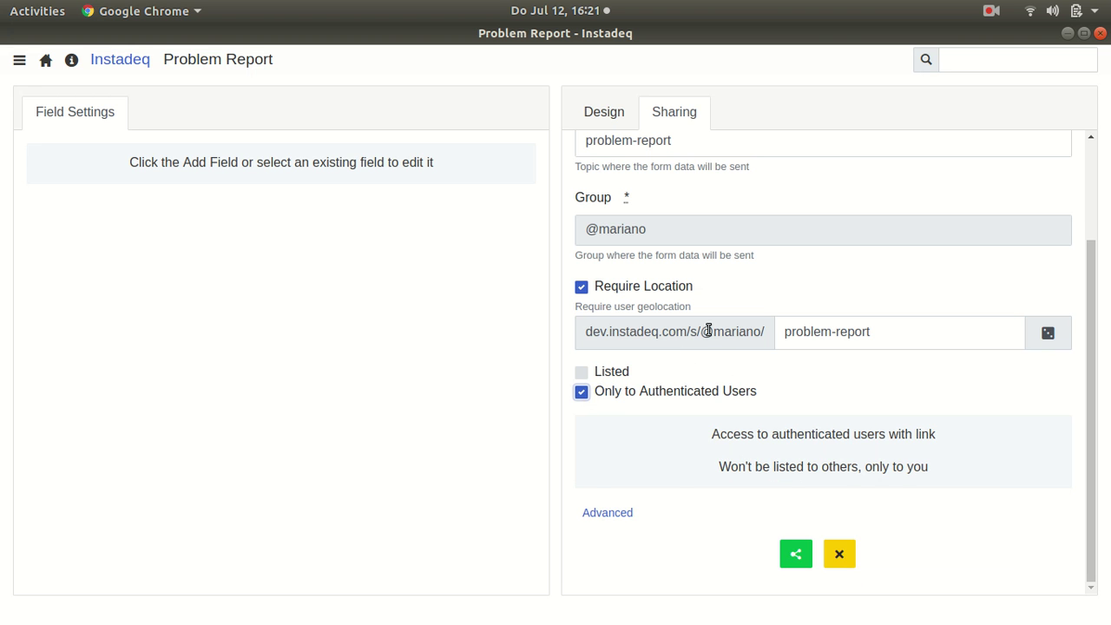
{"action": "left_click", "coordinate": [796, 554]}
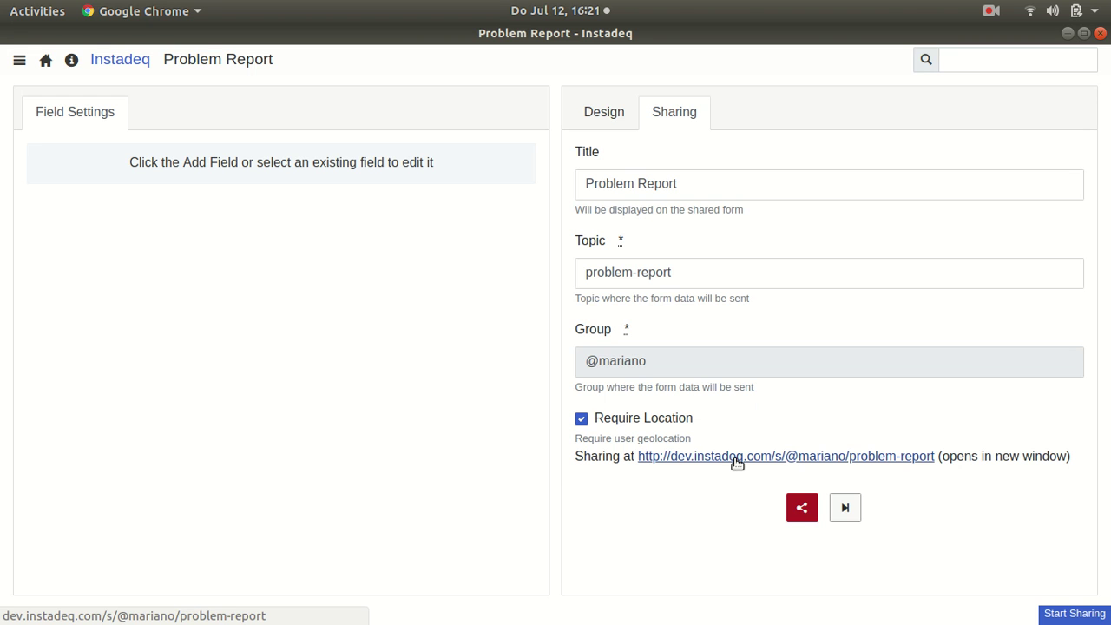
{"action": "left_click", "coordinate": [737, 463]}
Step: Submit a Water Leak report with the reporter's full name and description 'on street 123'
{"action": "left_click", "coordinate": [425, 201]}
{"action": "left_click", "coordinate": [417, 263]}
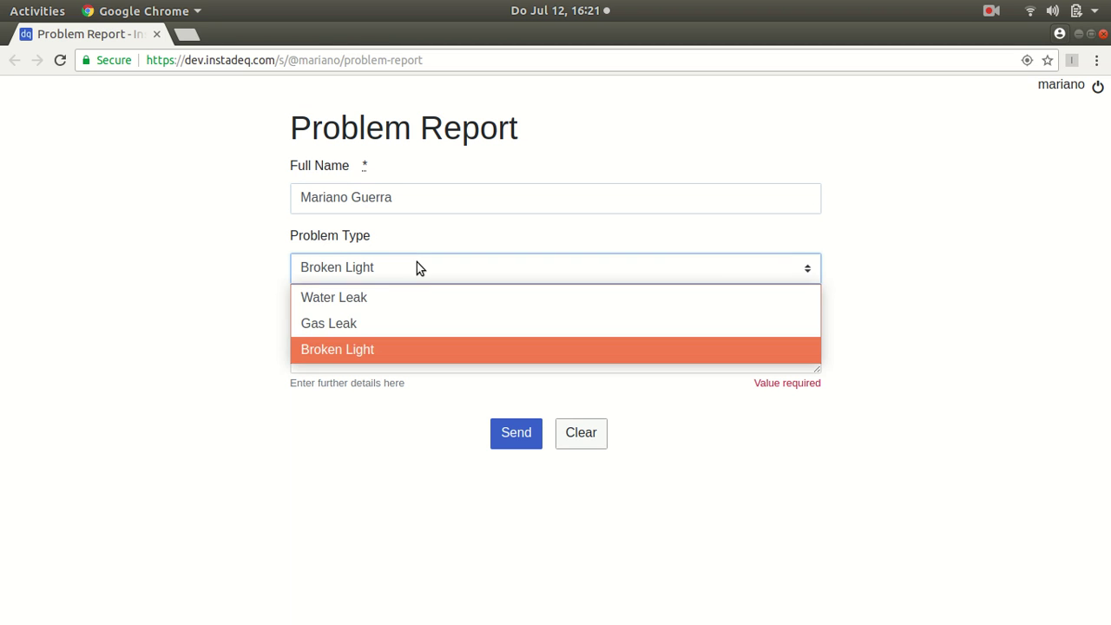
{"action": "left_click", "coordinate": [434, 304]}
{"action": "left_click", "coordinate": [420, 346]}
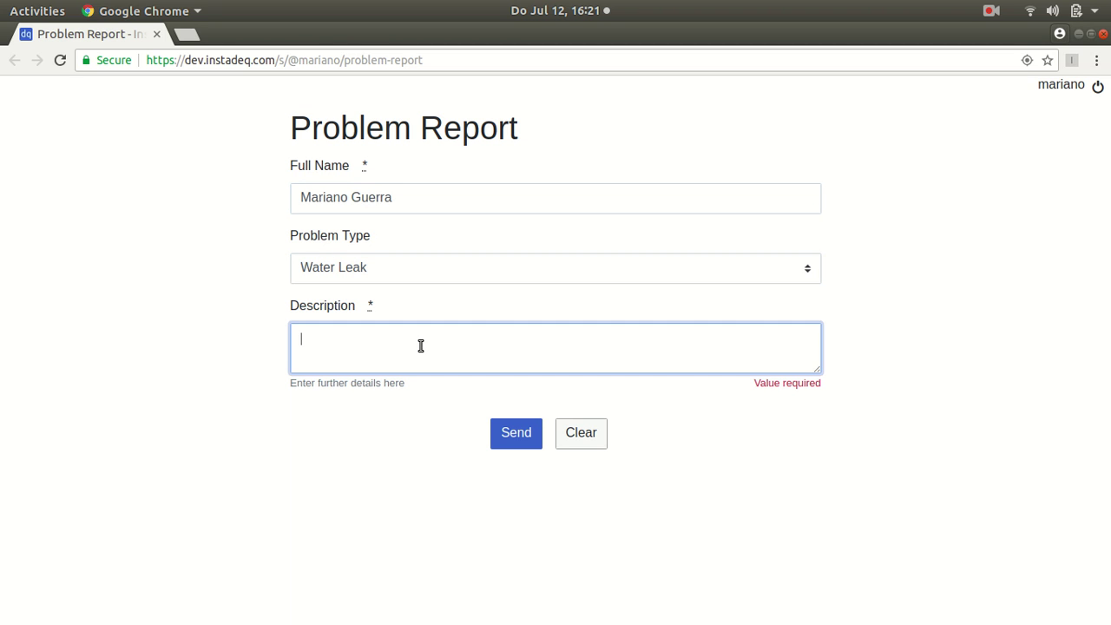
{"action": "type", "text": "on street 123"}
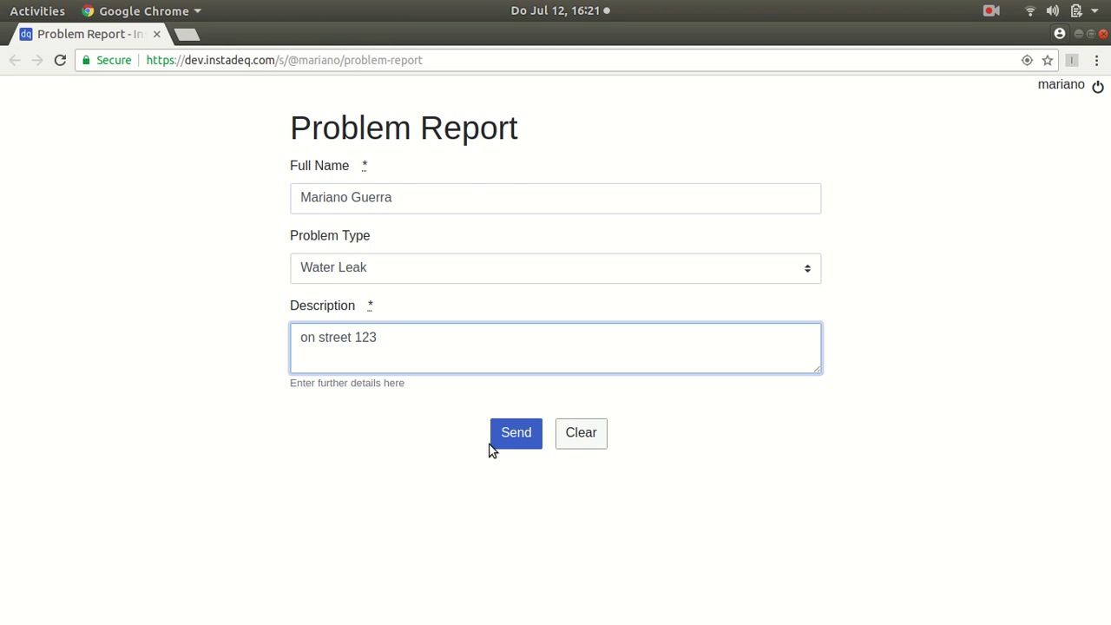
{"action": "left_click", "coordinate": [492, 443]}
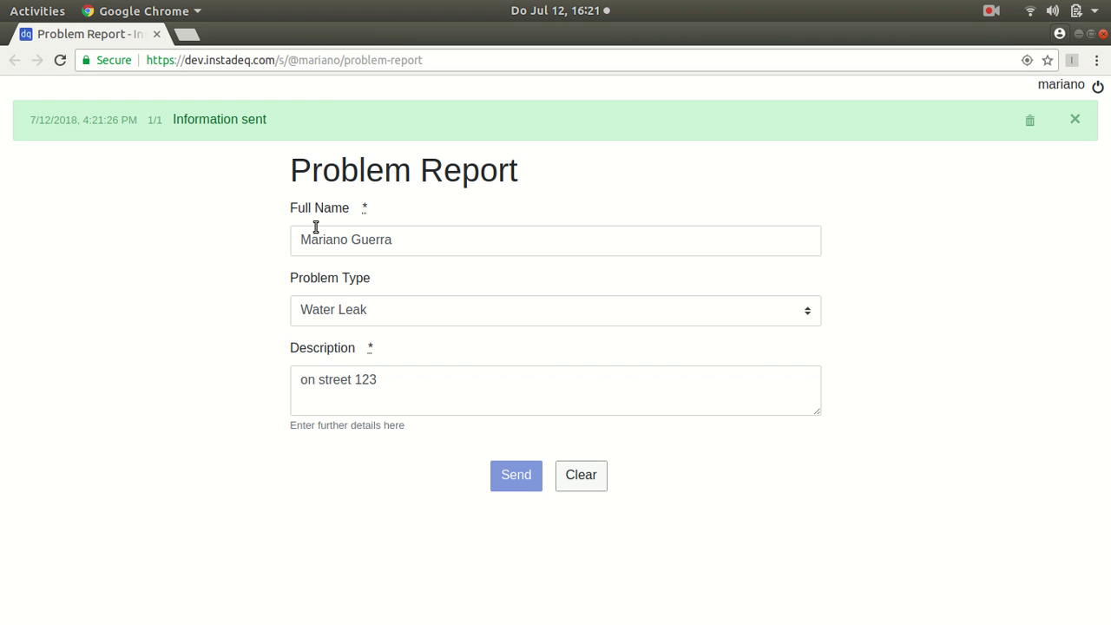
Step: Switch back to the Instadeq editor and go to the start page
{"action": "key", "text": "super"}
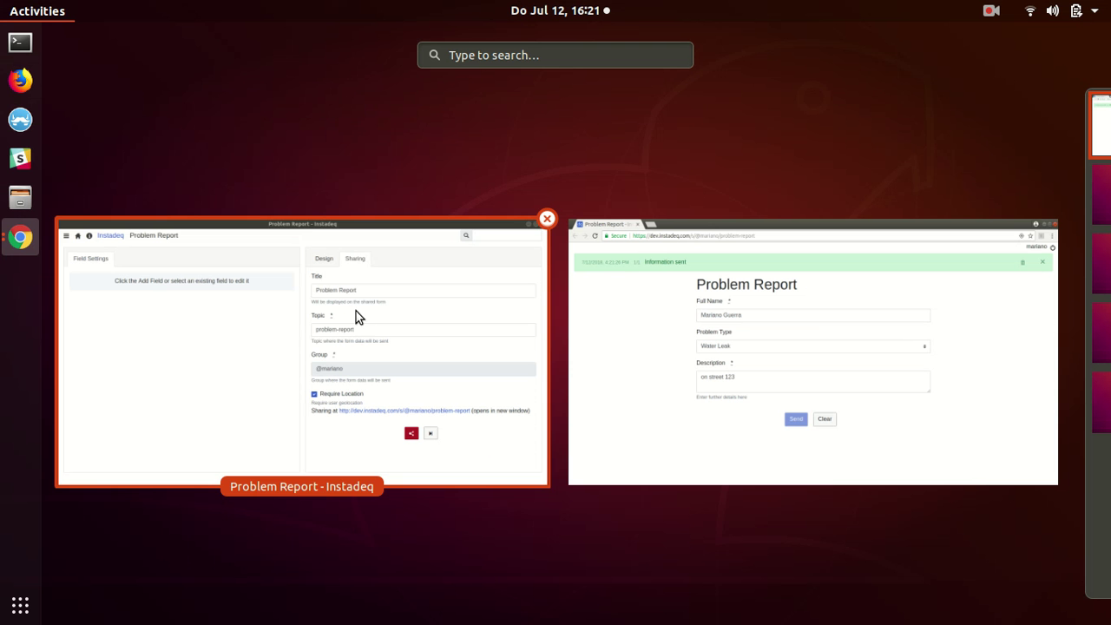
{"action": "left_click", "coordinate": [155, 304]}
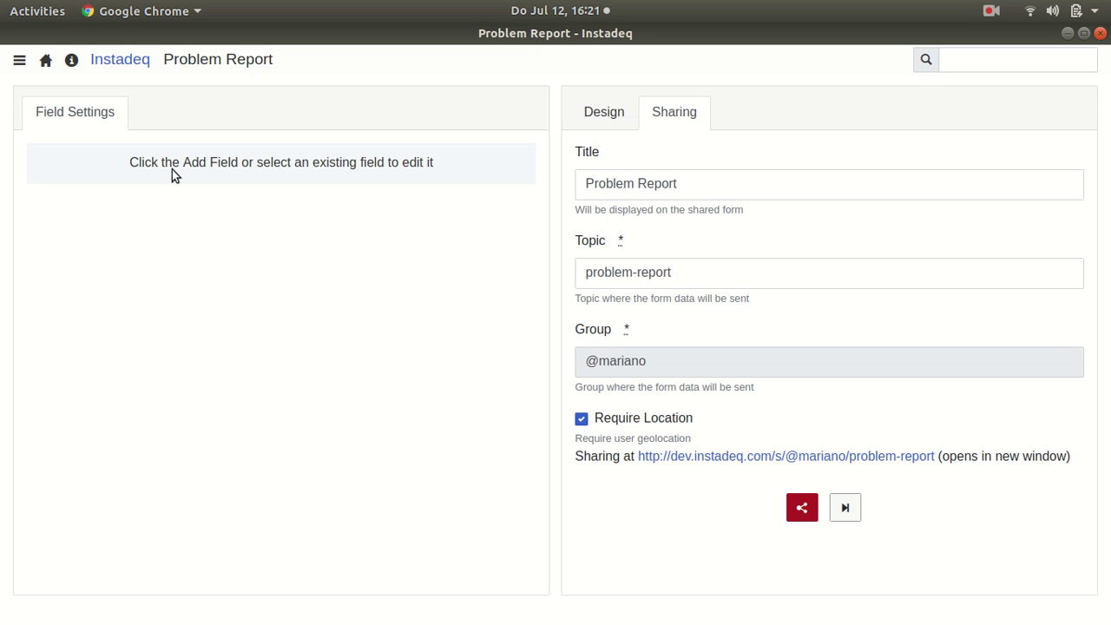
{"action": "left_click", "coordinate": [46, 60]}
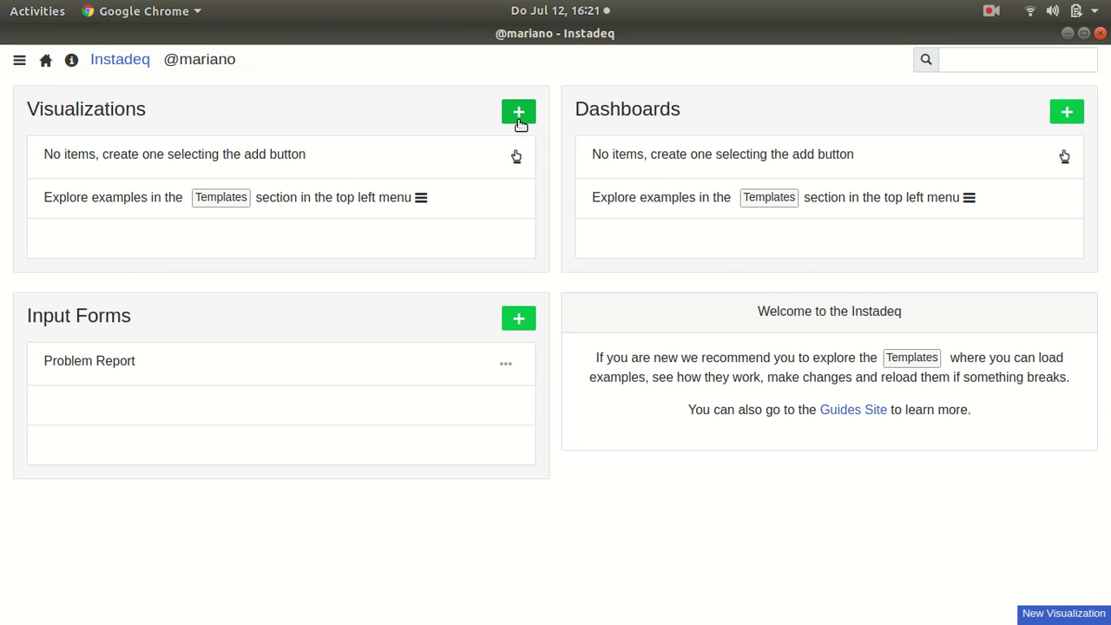
Step: Create a visualization sourced from Instadeq Events, topic problem-report, load count 100
{"action": "left_click", "coordinate": [519, 113]}
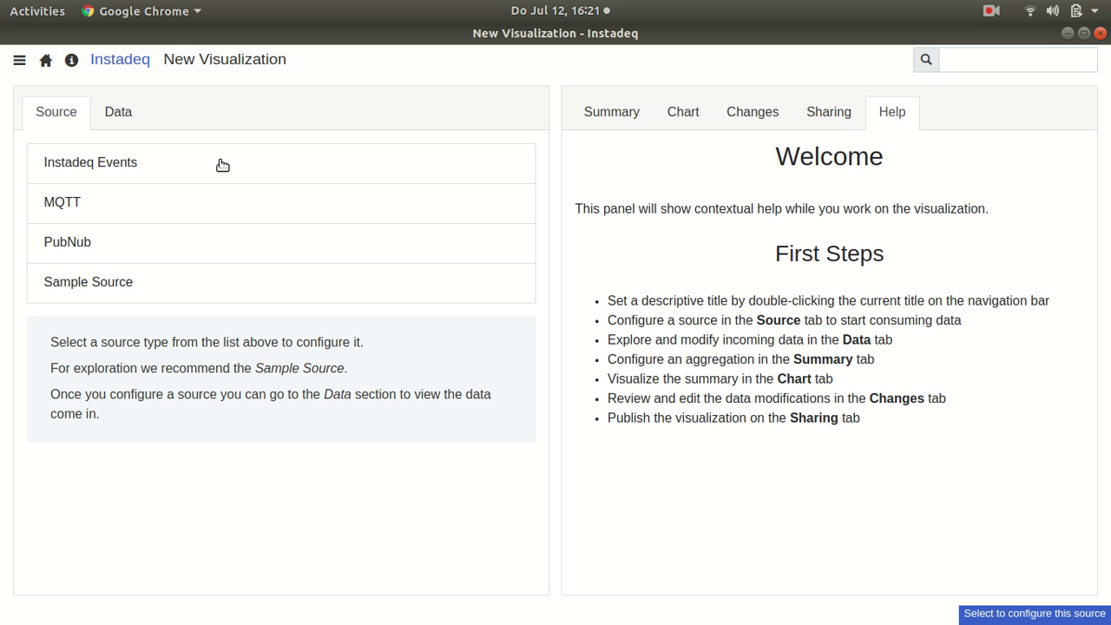
{"action": "left_click", "coordinate": [97, 170]}
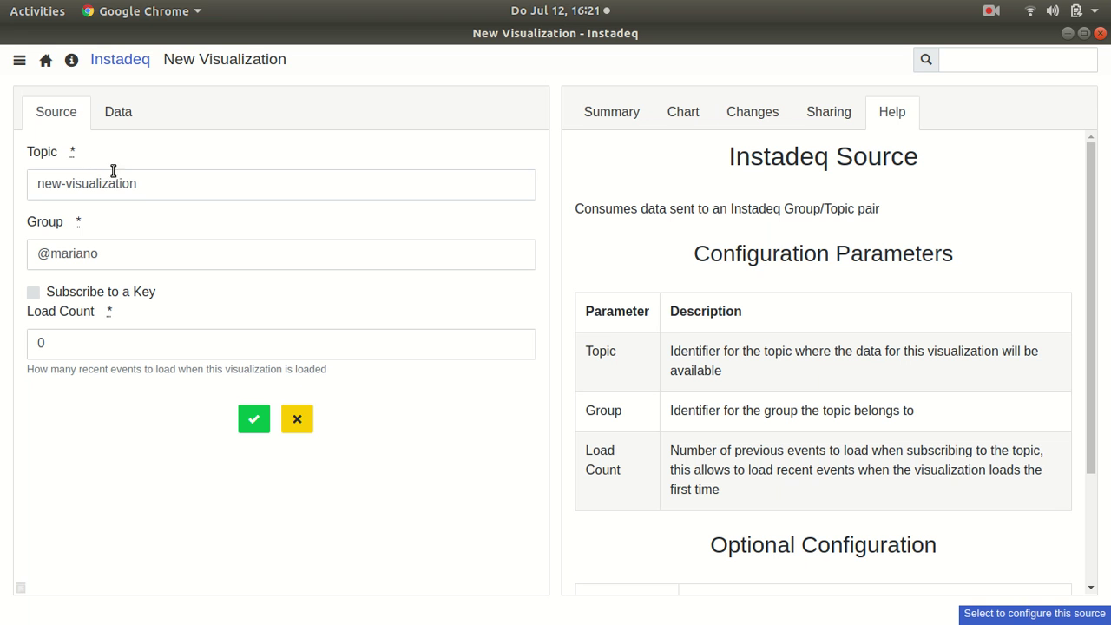
{"action": "triple_click", "coordinate": [129, 185]}
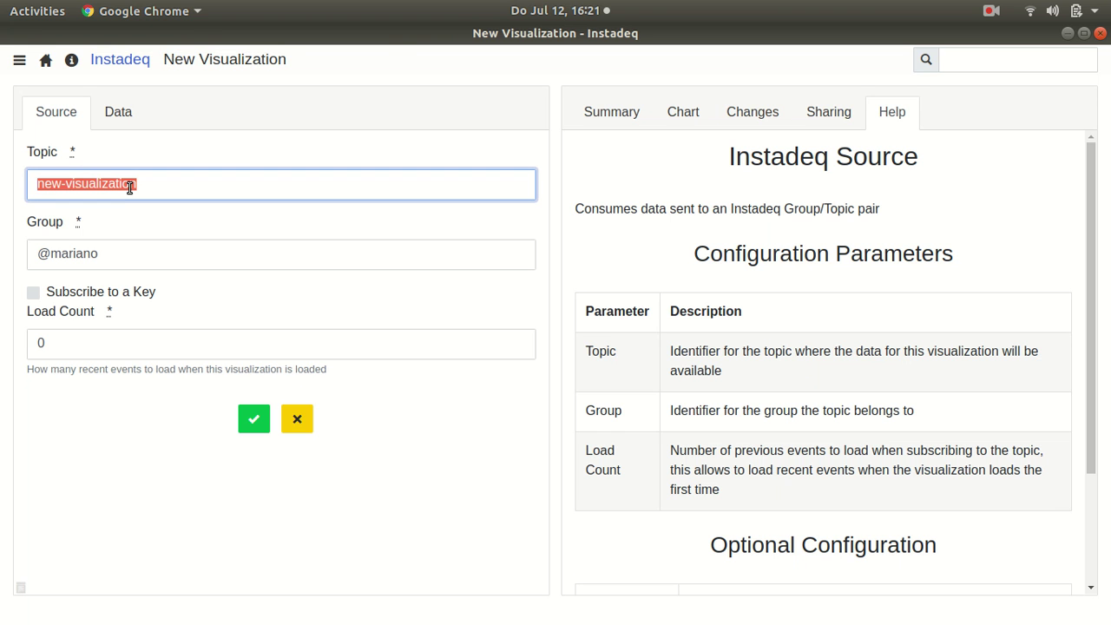
{"action": "type", "text": "problem-report"}
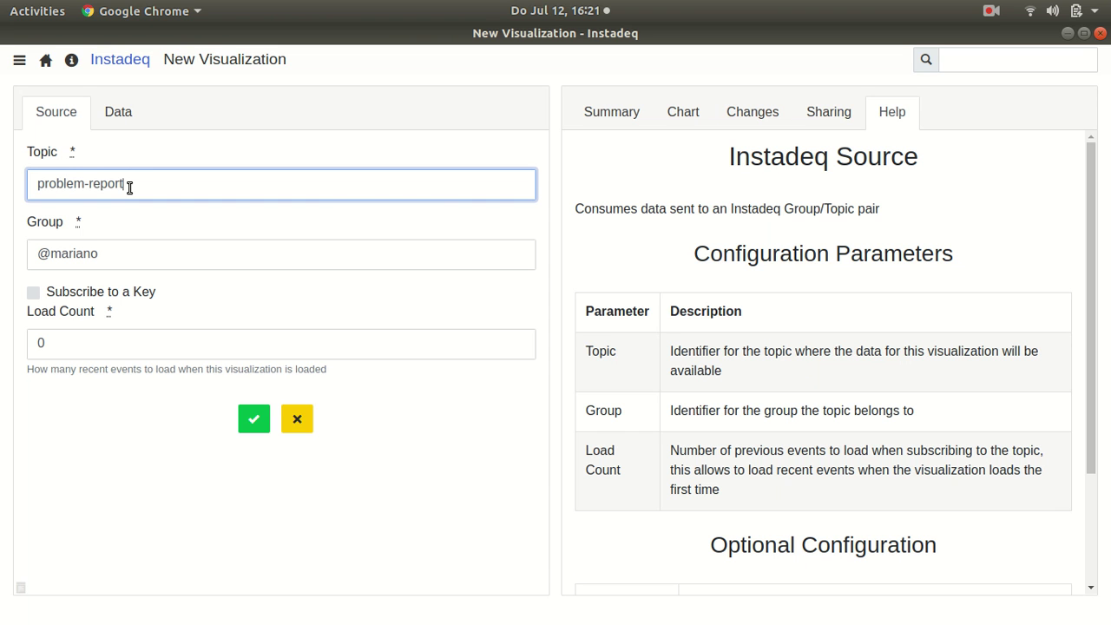
{"action": "triple_click", "coordinate": [93, 347]}
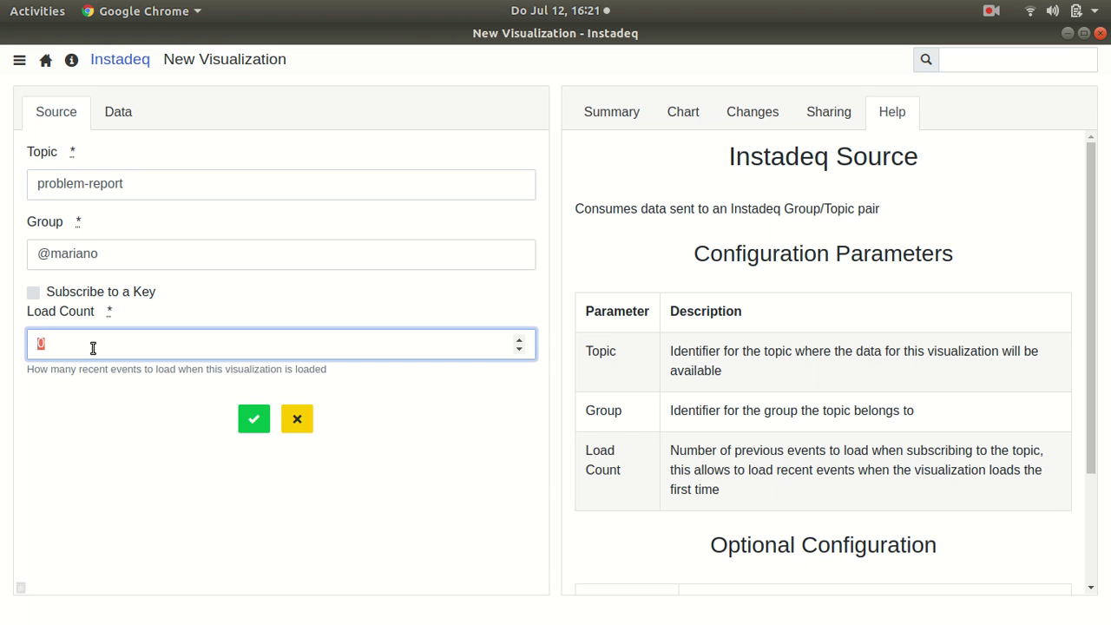
{"action": "type", "text": "100"}
{"action": "left_click", "coordinate": [253, 419]}
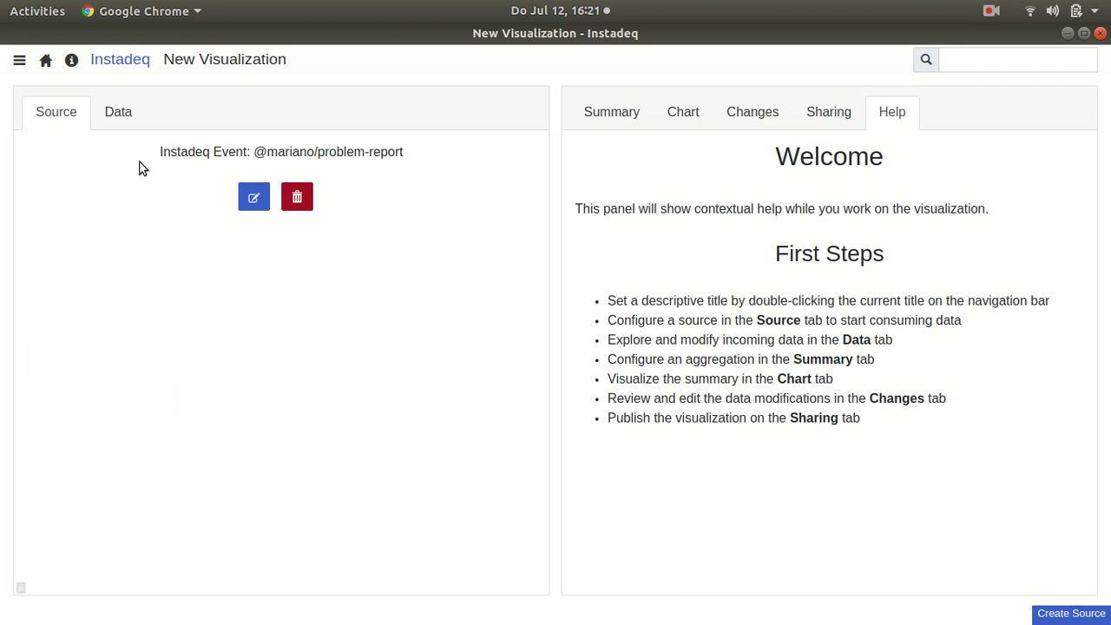
Step: View the incoming report data and rename the visualization 'Reports by Type'
{"action": "left_click", "coordinate": [132, 123]}
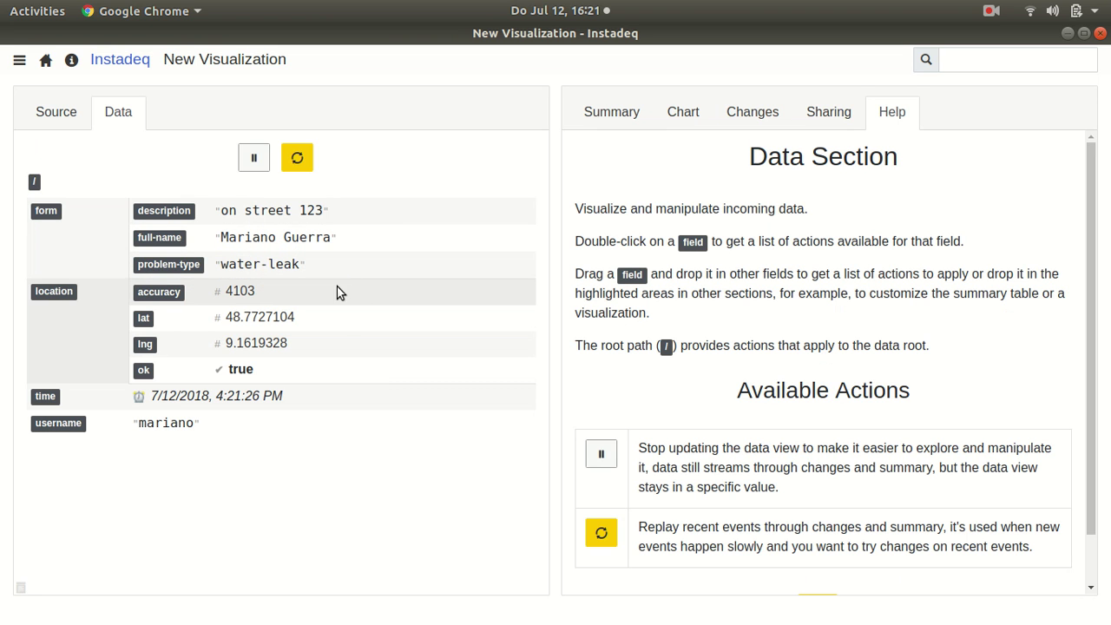
{"action": "double_click", "coordinate": [203, 60]}
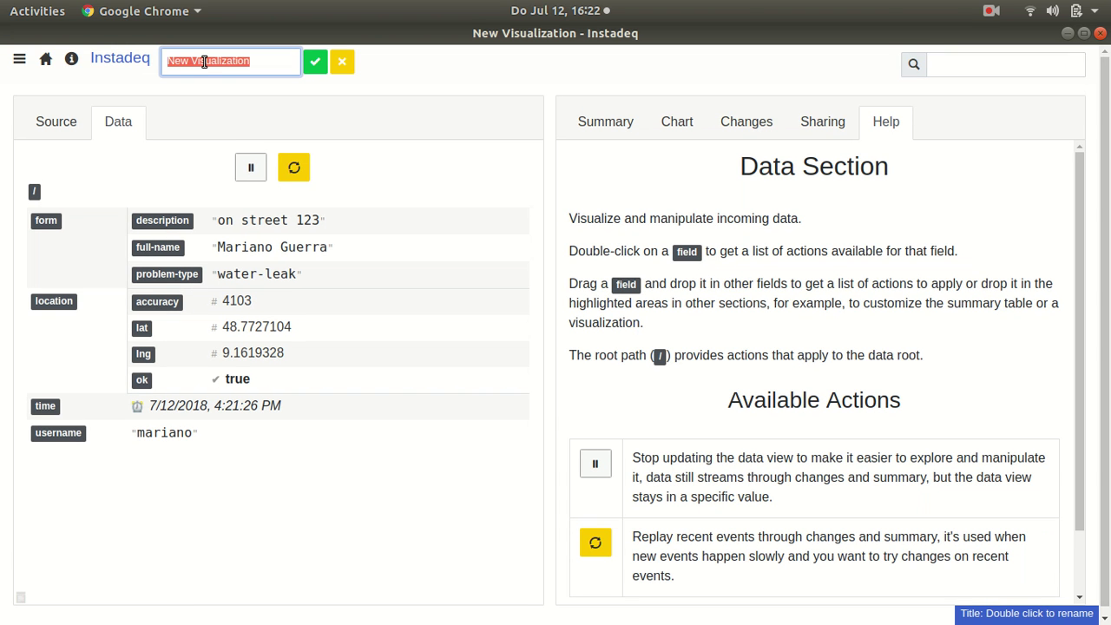
{"action": "type", "text": "Reports by Type"}
{"action": "key", "text": "Return"}
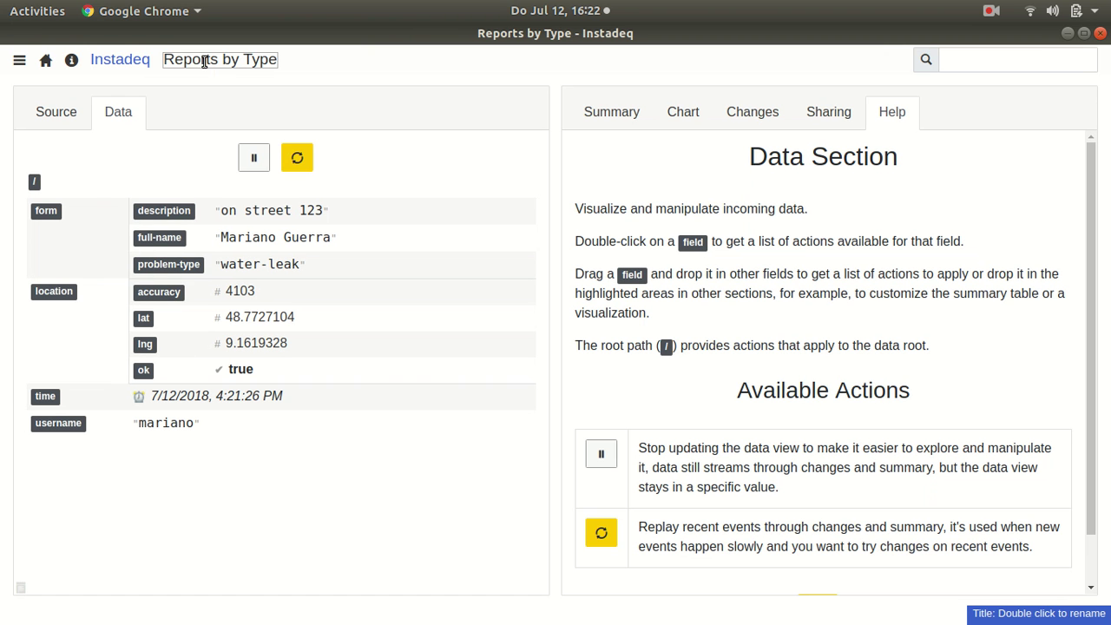
Step: Summarize the data by problem-type with Count aggregation and replay recent events
{"action": "left_click", "coordinate": [607, 121]}
{"action": "left_click_drag", "start_coordinate": [172, 264], "coordinate": [807, 161]}
{"action": "left_click", "coordinate": [997, 176]}
{"action": "left_click", "coordinate": [986, 219]}
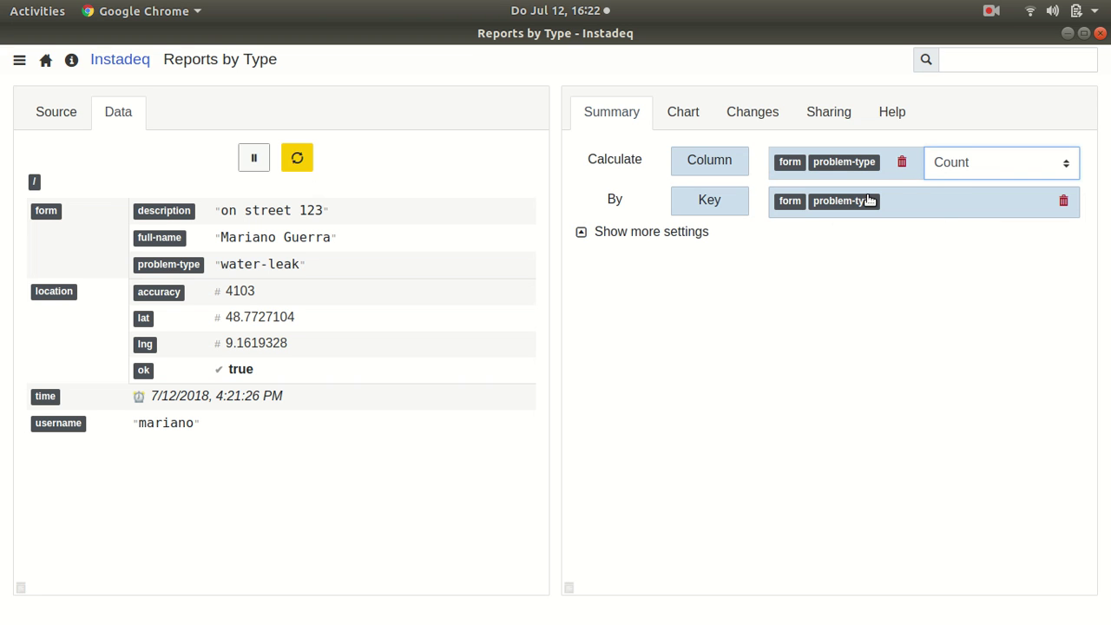
{"action": "left_click", "coordinate": [643, 232]}
{"action": "left_click", "coordinate": [299, 158]}
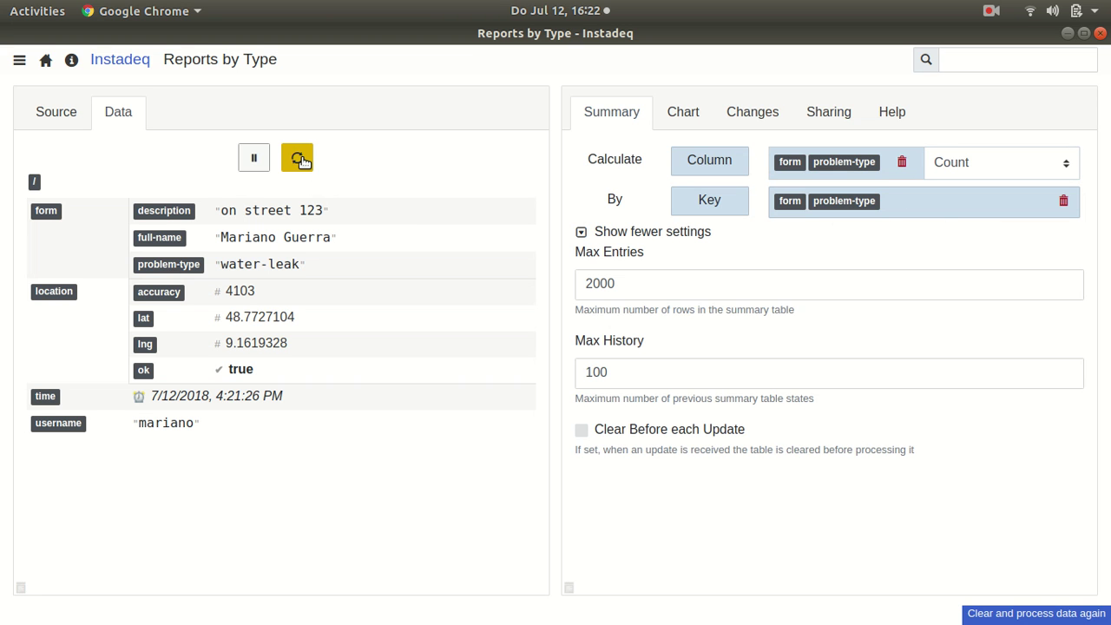
{"action": "left_click", "coordinate": [660, 236]}
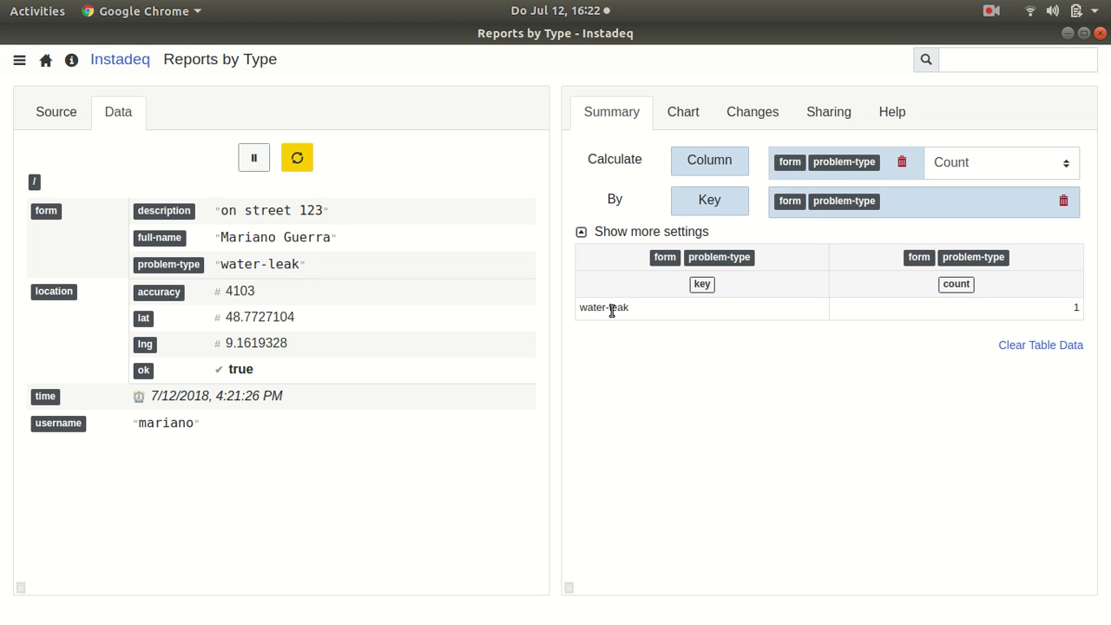
Step: Display the summary as a Pie Chart and switch back to the shared form window
{"action": "left_click", "coordinate": [681, 119]}
{"action": "left_click", "coordinate": [689, 155]}
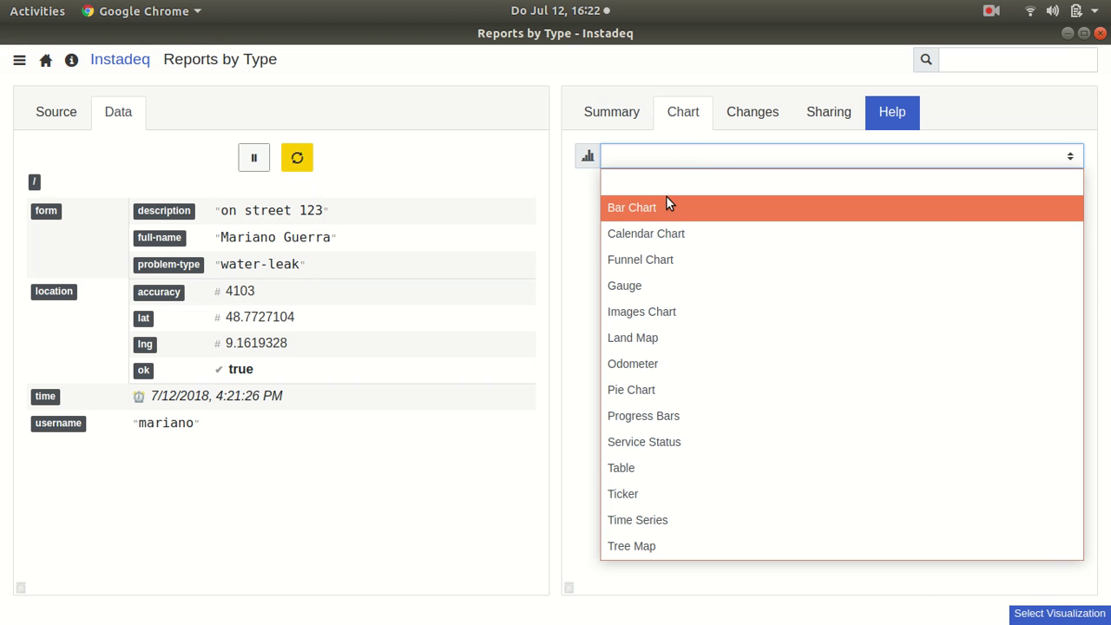
{"action": "left_click", "coordinate": [640, 390]}
{"action": "key", "text": "alt+Tab"}
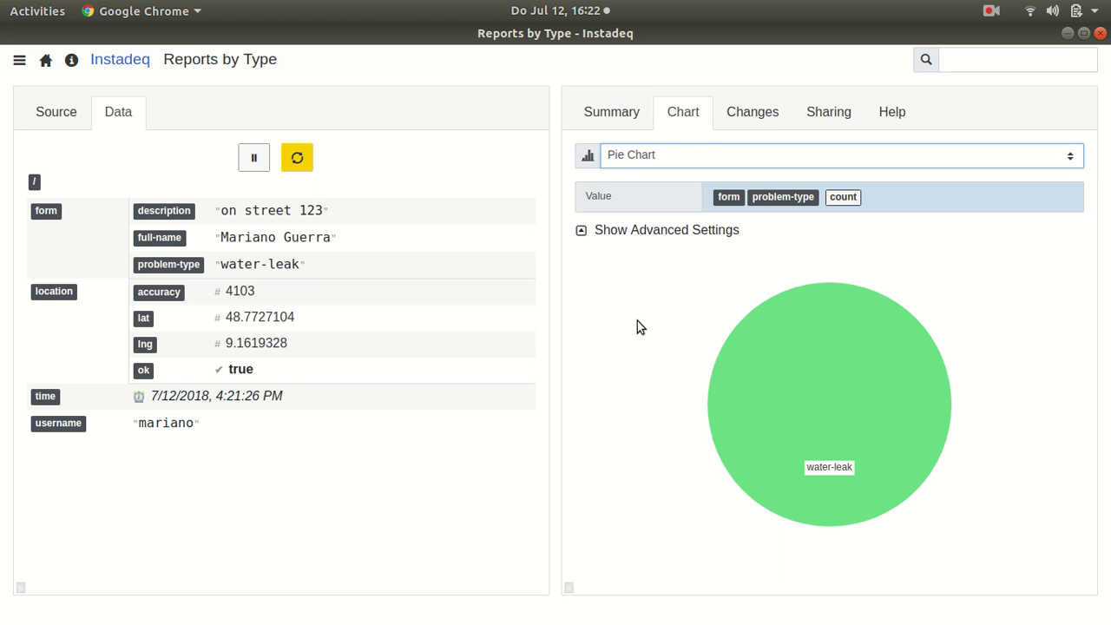
{"action": "key", "text": "super"}
Step: Submit a second report with problem type Gas Leak
{"action": "left_click", "coordinate": [671, 322]}
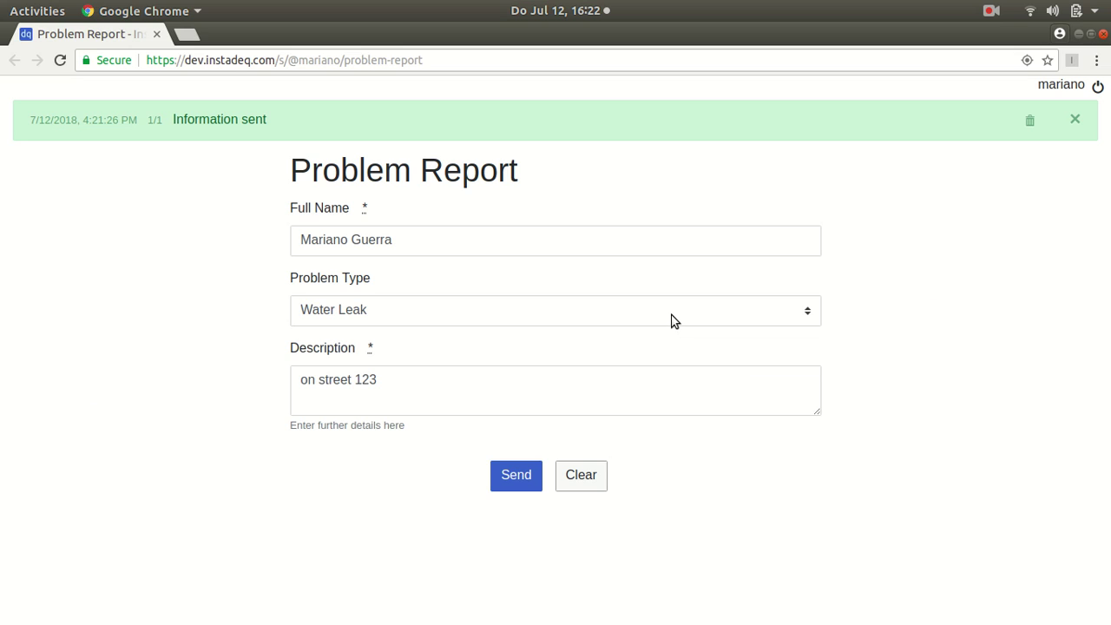
{"action": "left_click", "coordinate": [508, 316]}
{"action": "left_click", "coordinate": [490, 367]}
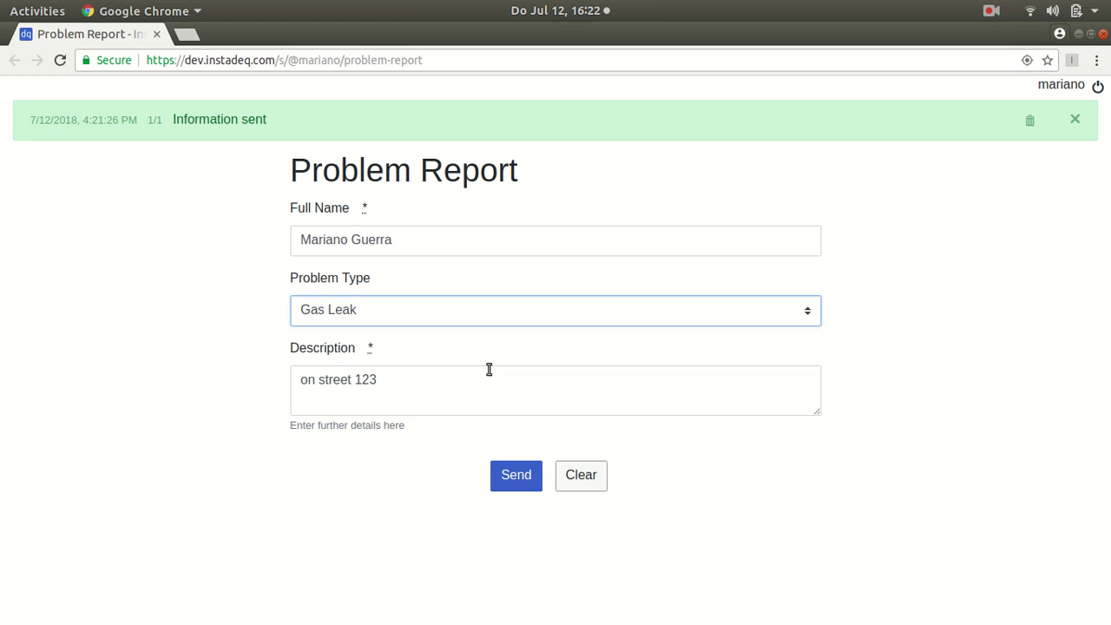
{"action": "left_click", "coordinate": [518, 470]}
Step: Return to the Reports by Type window and go to the start page
{"action": "key", "text": "super"}
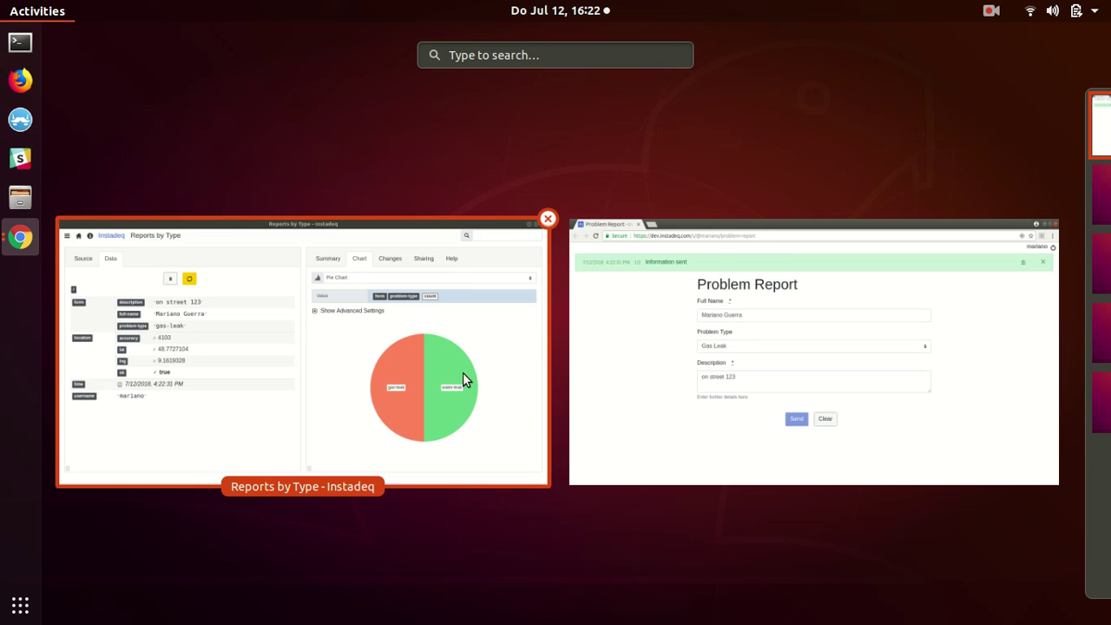
{"action": "left_click", "coordinate": [462, 374]}
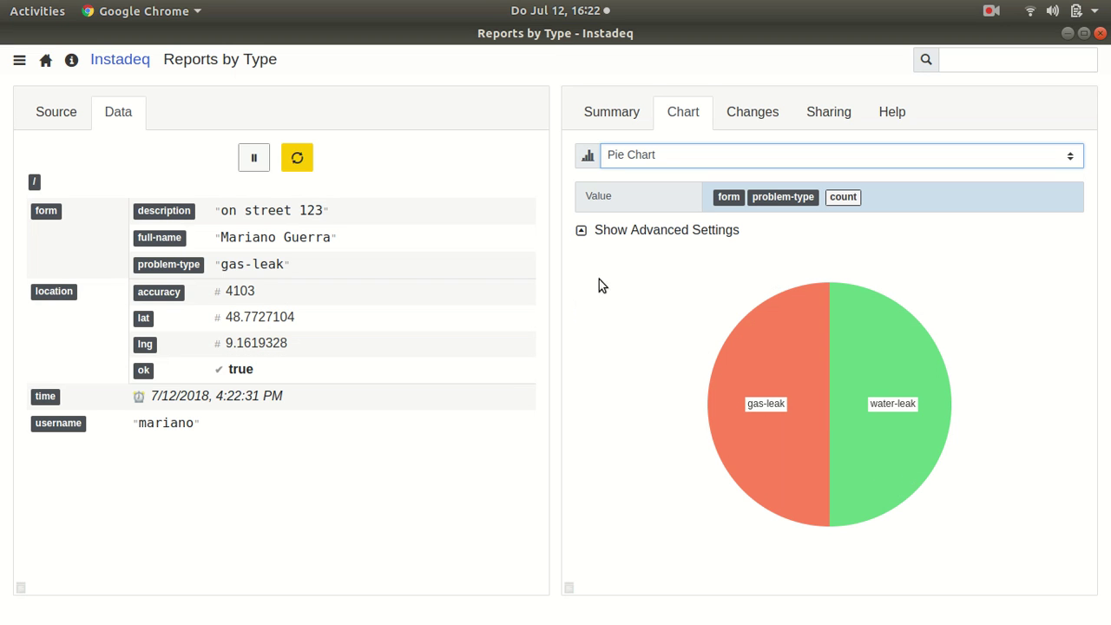
{"action": "left_click", "coordinate": [45, 60]}
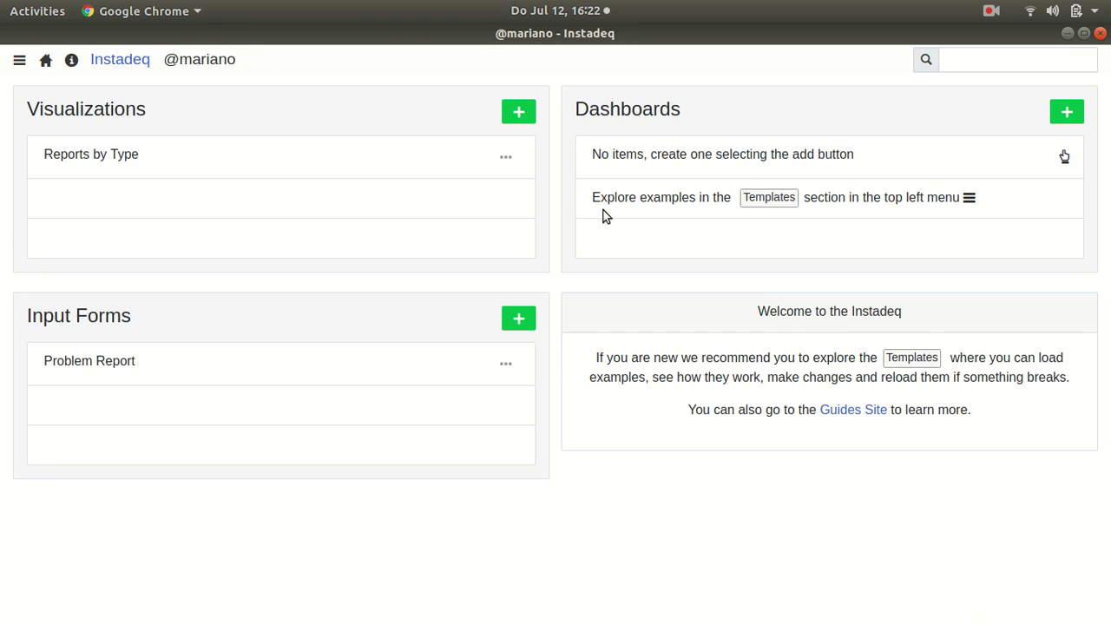
Step: Create another visualization and name it 'Recent Reports'
{"action": "left_click", "coordinate": [521, 114]}
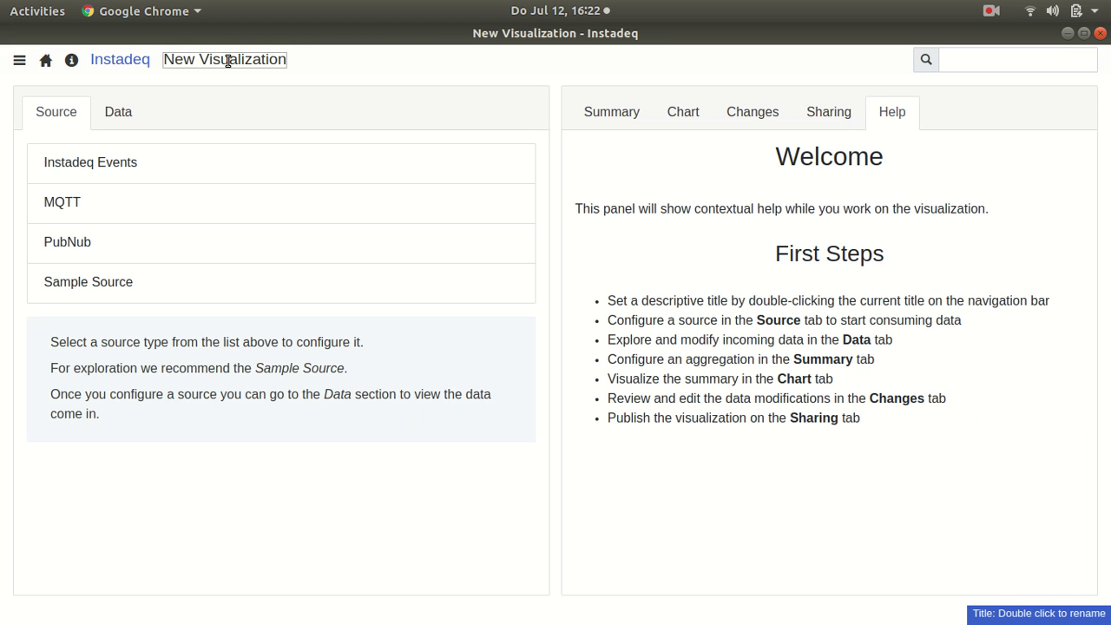
{"action": "double_click", "coordinate": [227, 60]}
{"action": "type", "text": "Recen"}
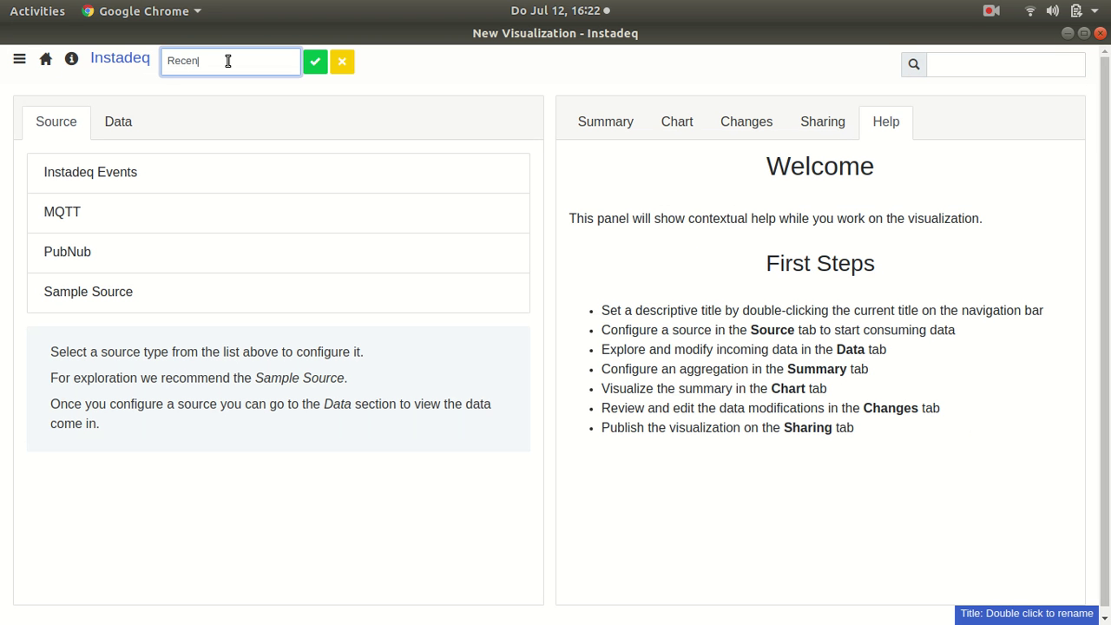
{"action": "type", "text": "t Reports"}
{"action": "key", "text": "Return"}
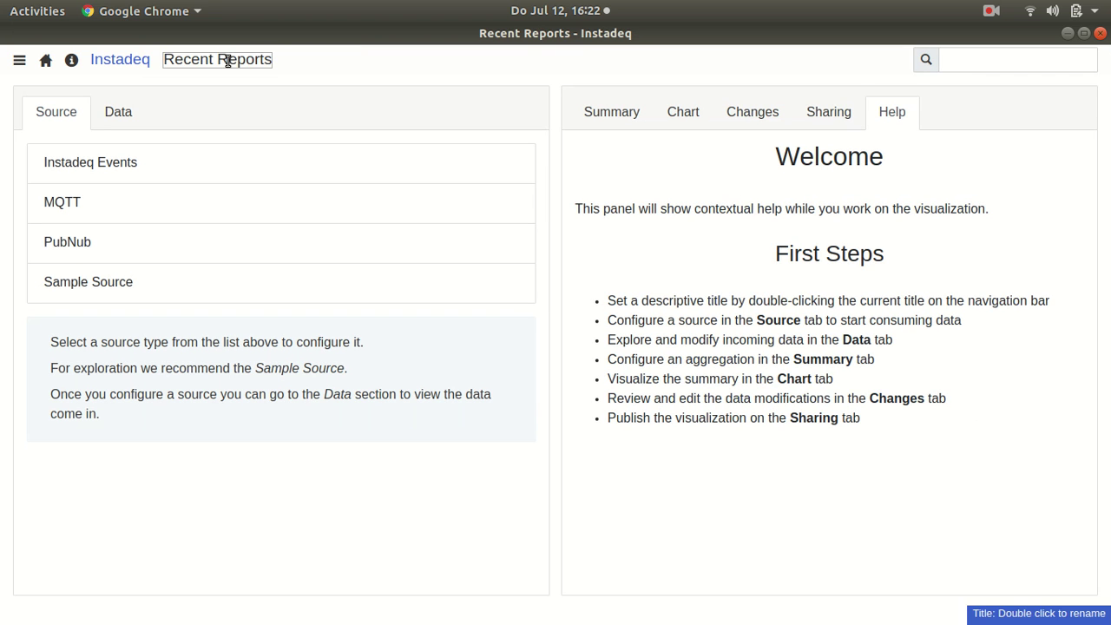
Step: Feed it from Instadeq Events on topic problem-report with load count 20
{"action": "left_click", "coordinate": [131, 166]}
{"action": "triple_click", "coordinate": [146, 193]}
{"action": "type", "text": "problem-report"}
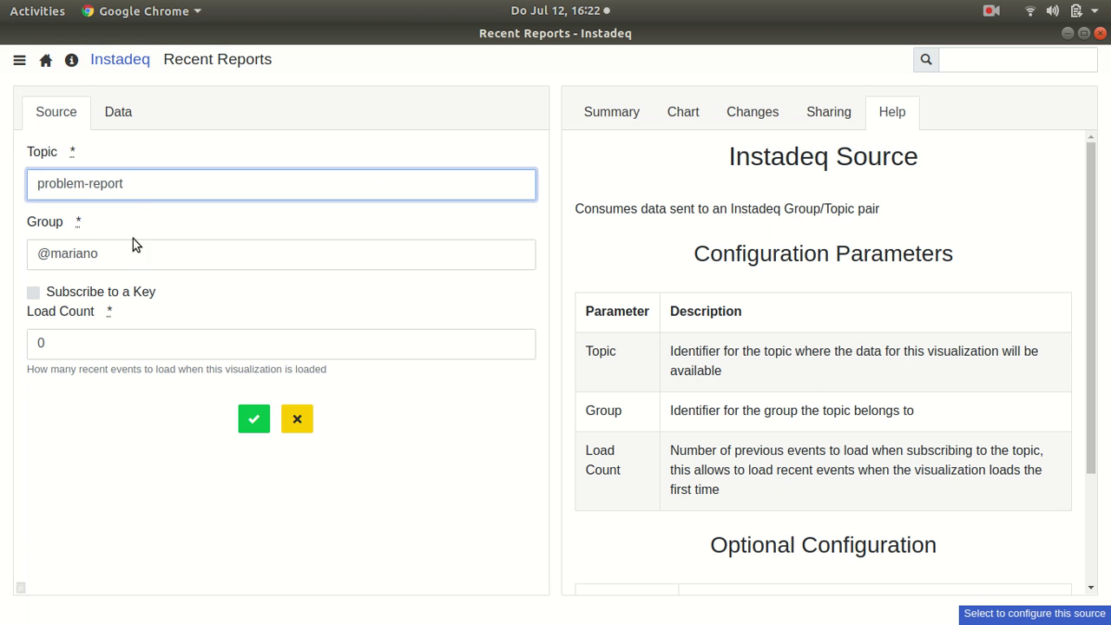
{"action": "left_click", "coordinate": [160, 357]}
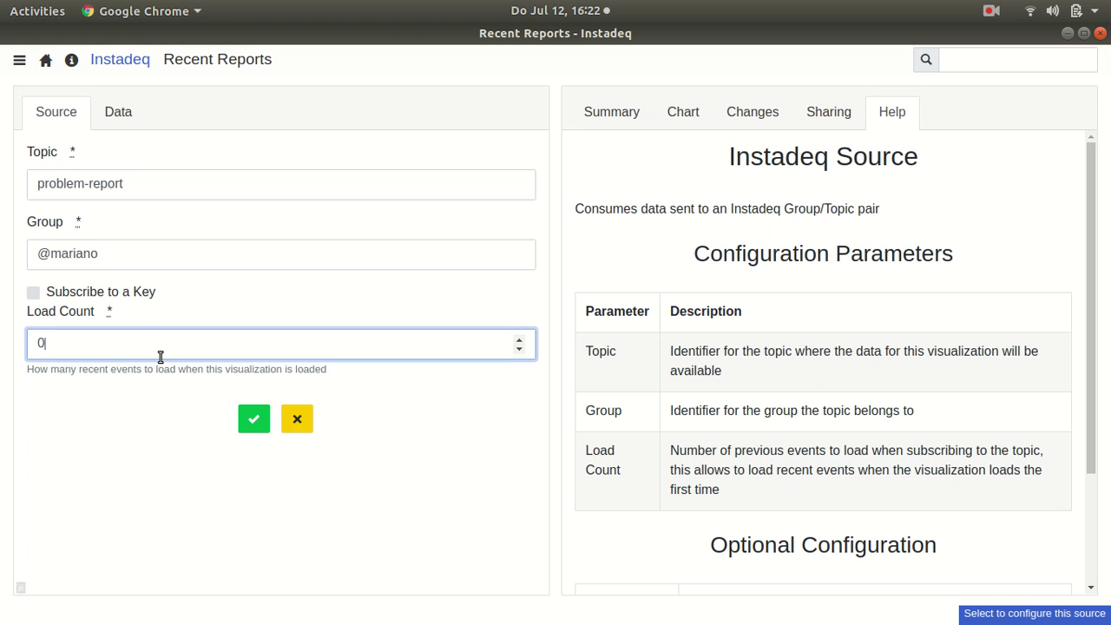
{"action": "left_click", "coordinate": [250, 419]}
Step: In the Summary view, add a new field named 'text' to each report record
{"action": "left_click", "coordinate": [122, 113]}
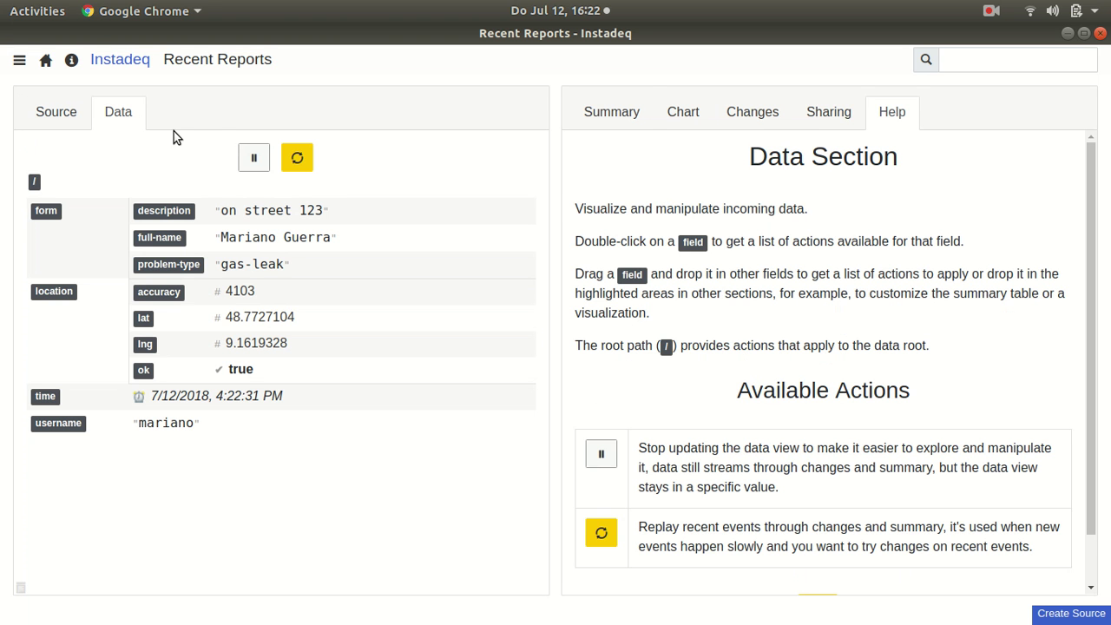
{"action": "left_click", "coordinate": [601, 124]}
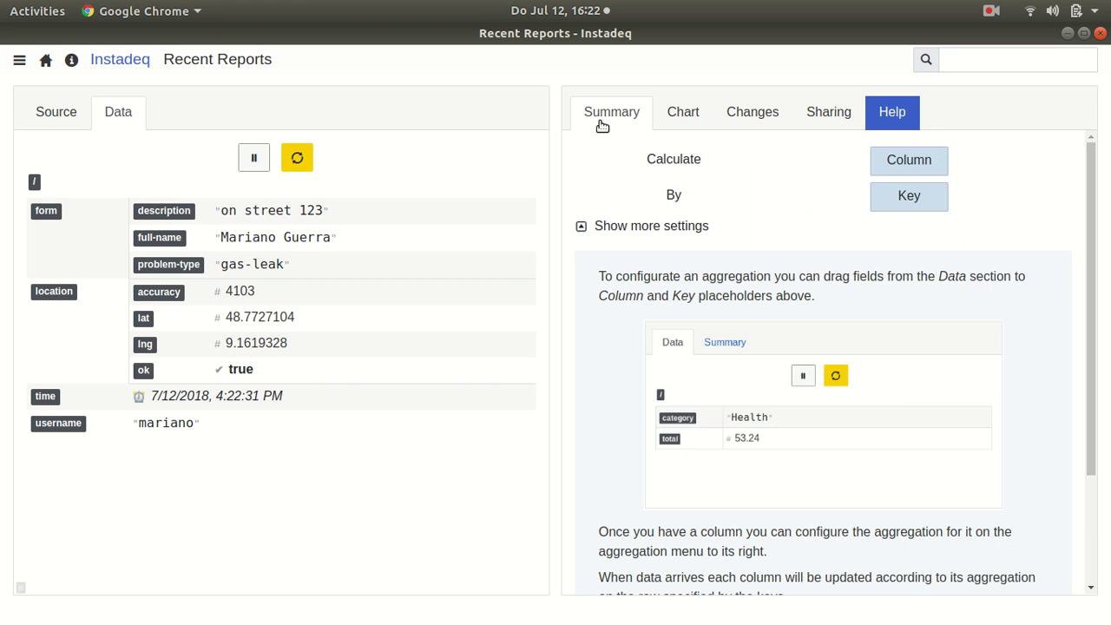
{"action": "double_click", "coordinate": [36, 184]}
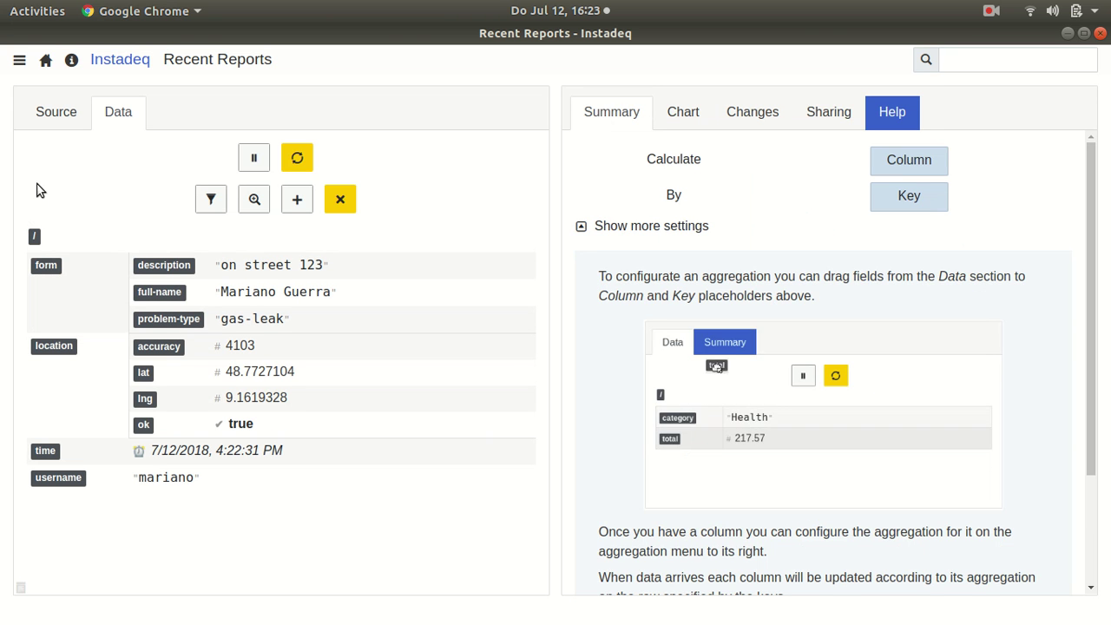
{"action": "left_click", "coordinate": [297, 201]}
{"action": "type", "text": "test"}
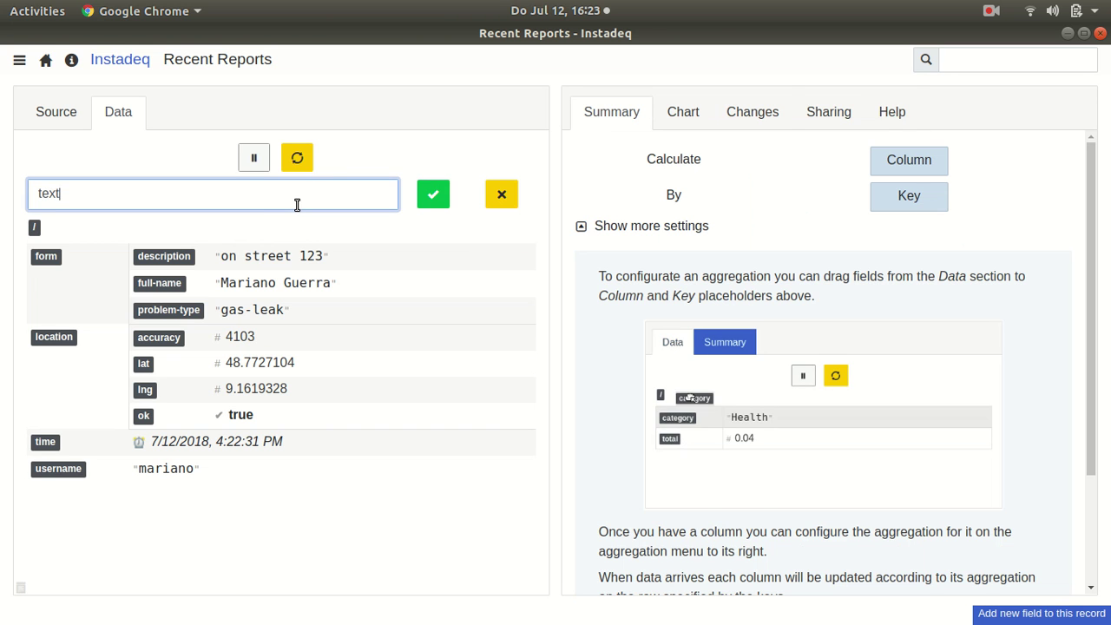
{"action": "key", "text": "Return"}
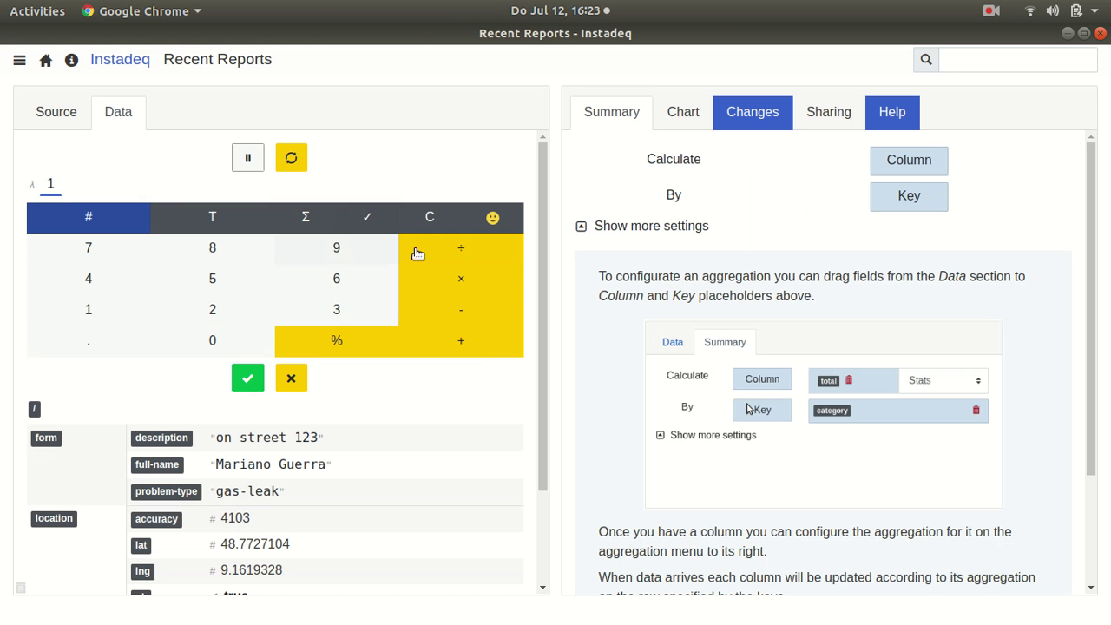
Step: Set the text field's formula to full-name + ':' + description and accept it
{"action": "left_click", "coordinate": [459, 339]}
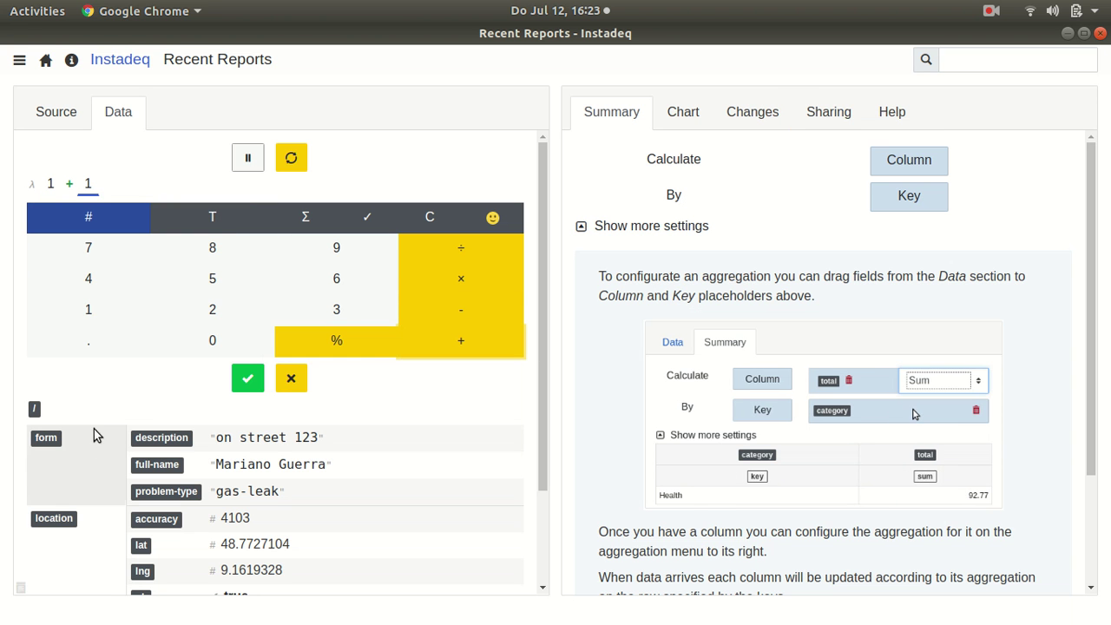
{"action": "scroll", "coordinate": [163, 474], "scroll_direction": "down", "scroll_amount": 1}
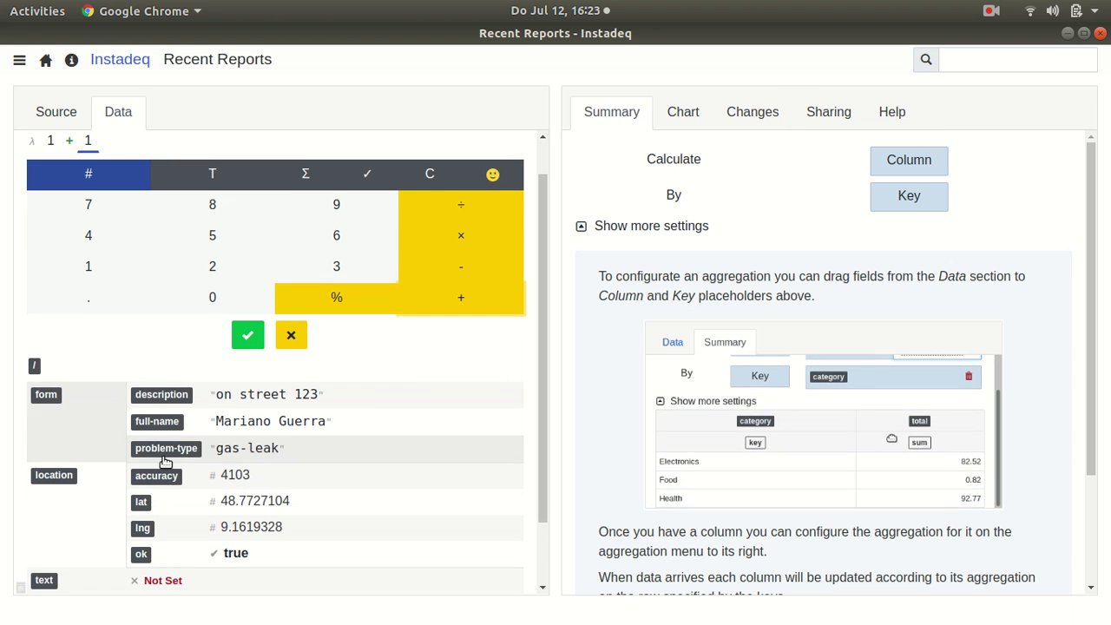
{"action": "scroll", "coordinate": [163, 464], "scroll_direction": "down", "scroll_amount": 1}
{"action": "scroll", "coordinate": [162, 382], "scroll_direction": "up", "scroll_amount": 2}
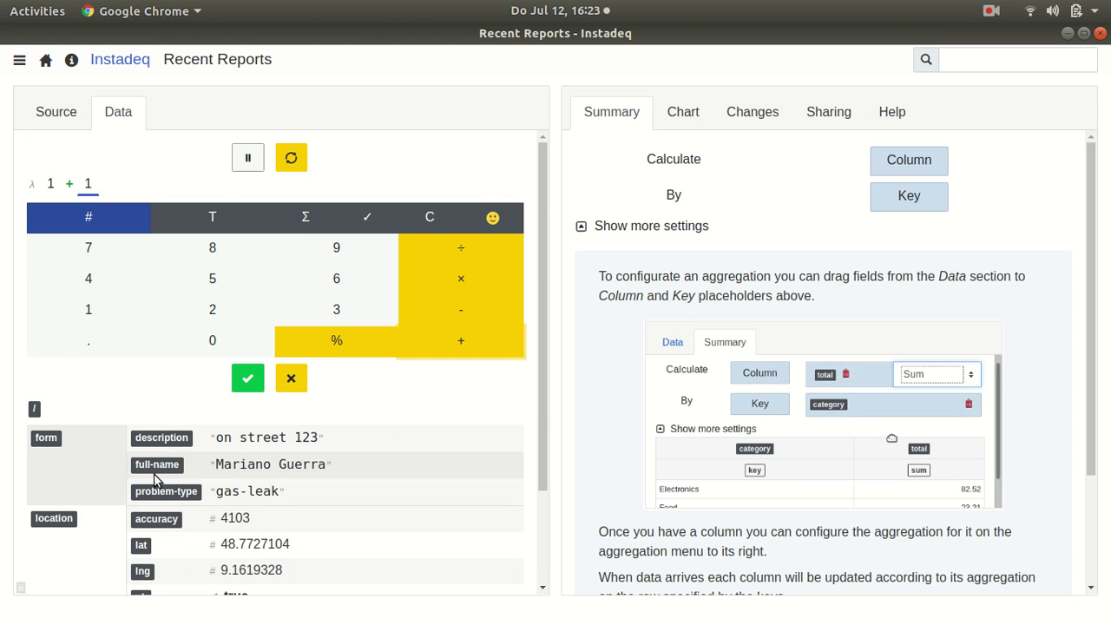
{"action": "left_click_drag", "start_coordinate": [153, 479], "coordinate": [54, 187]}
{"action": "left_click", "coordinate": [182, 217]}
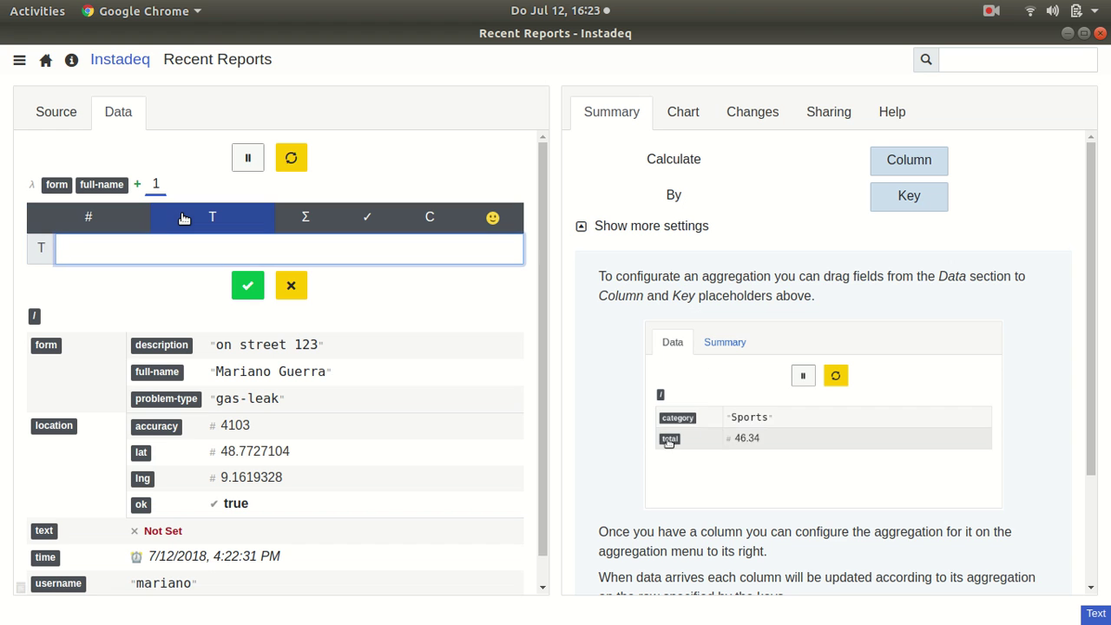
{"action": "type", "text": ":"}
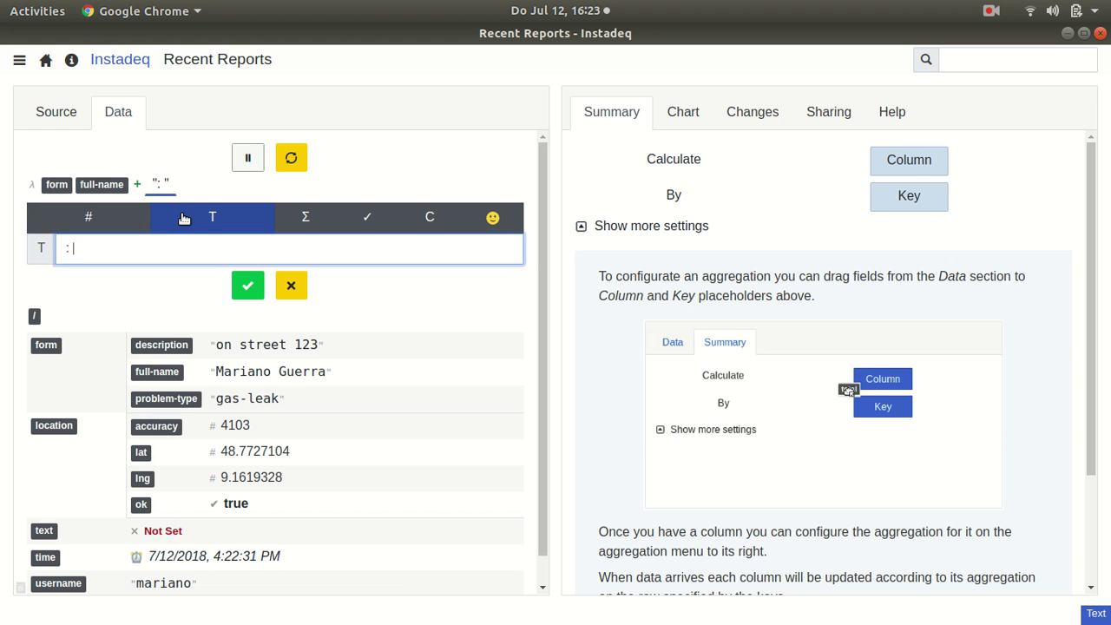
{"action": "left_click", "coordinate": [112, 230]}
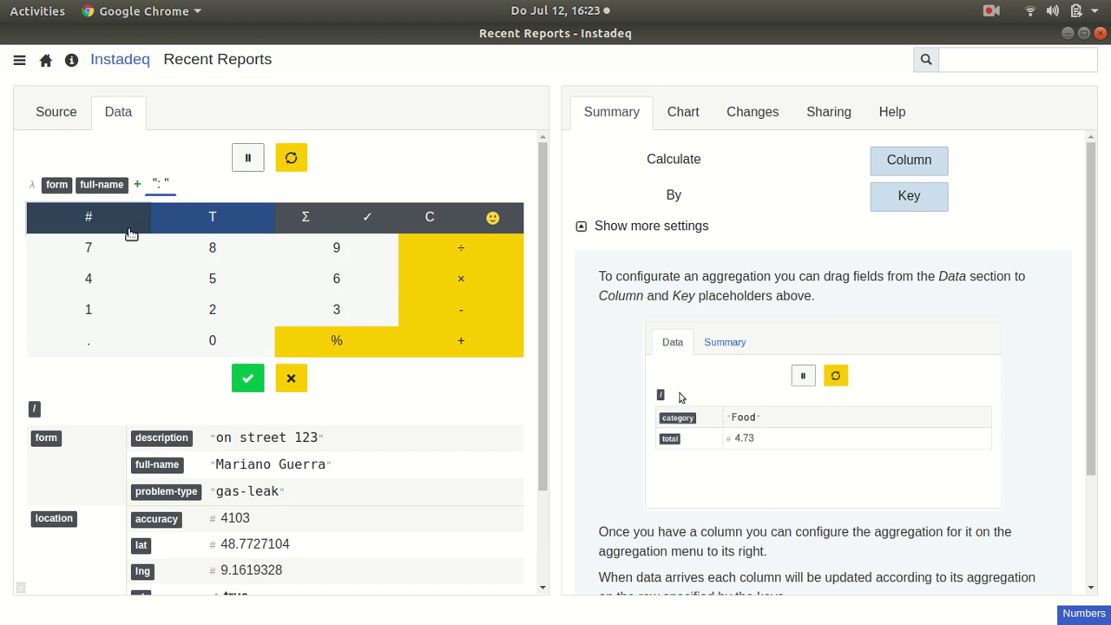
{"action": "left_click", "coordinate": [461, 340]}
{"action": "type", "text": "1"}
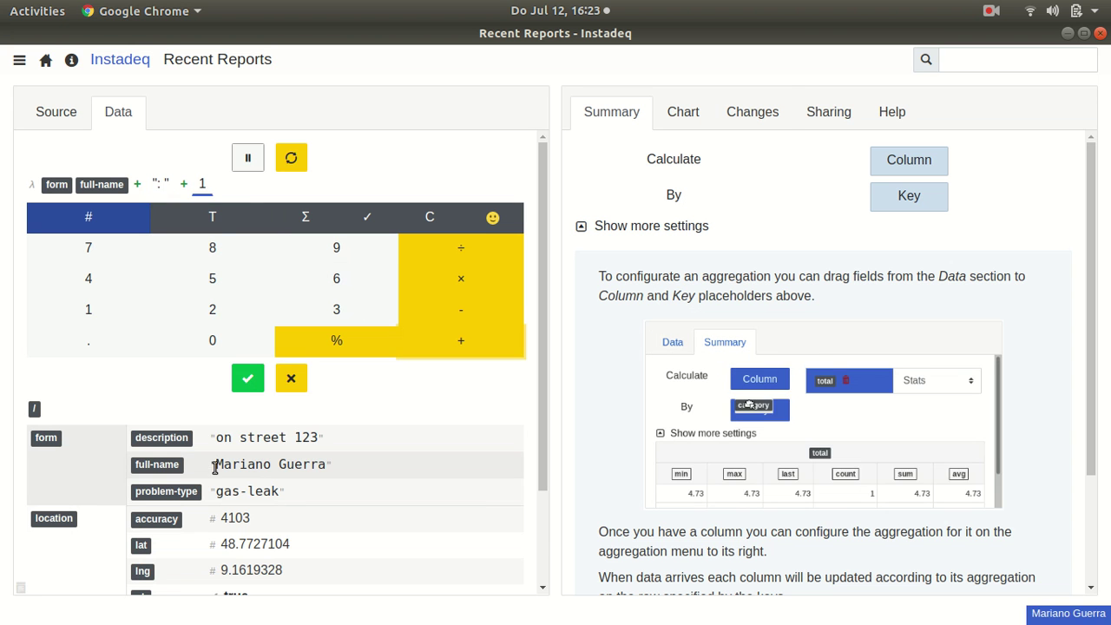
{"action": "left_click_drag", "start_coordinate": [178, 438], "coordinate": [204, 184]}
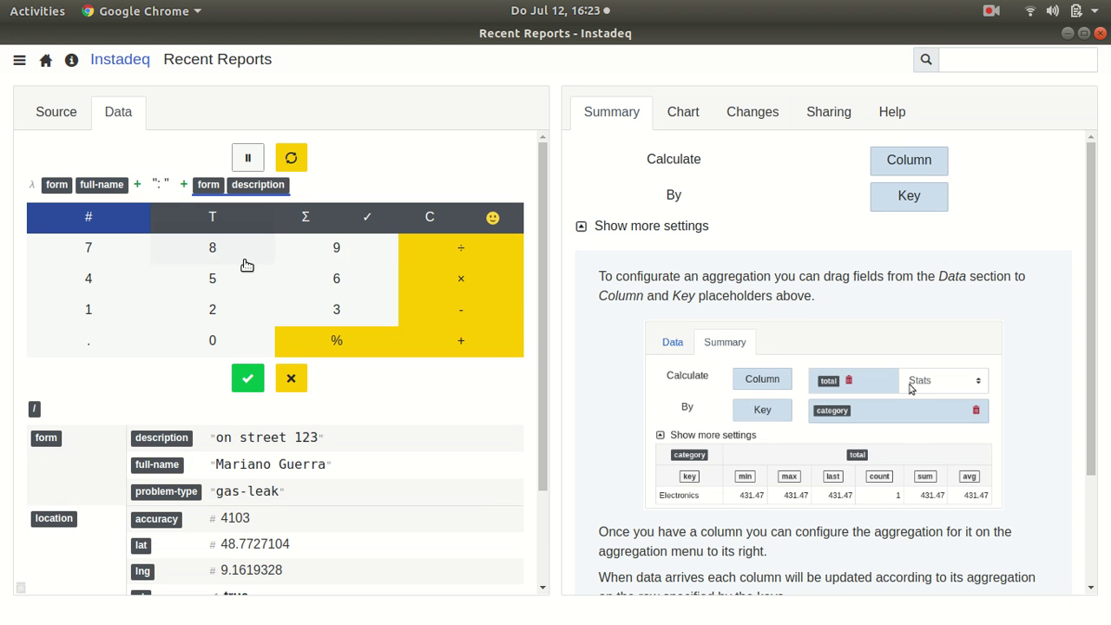
{"action": "left_click", "coordinate": [247, 378]}
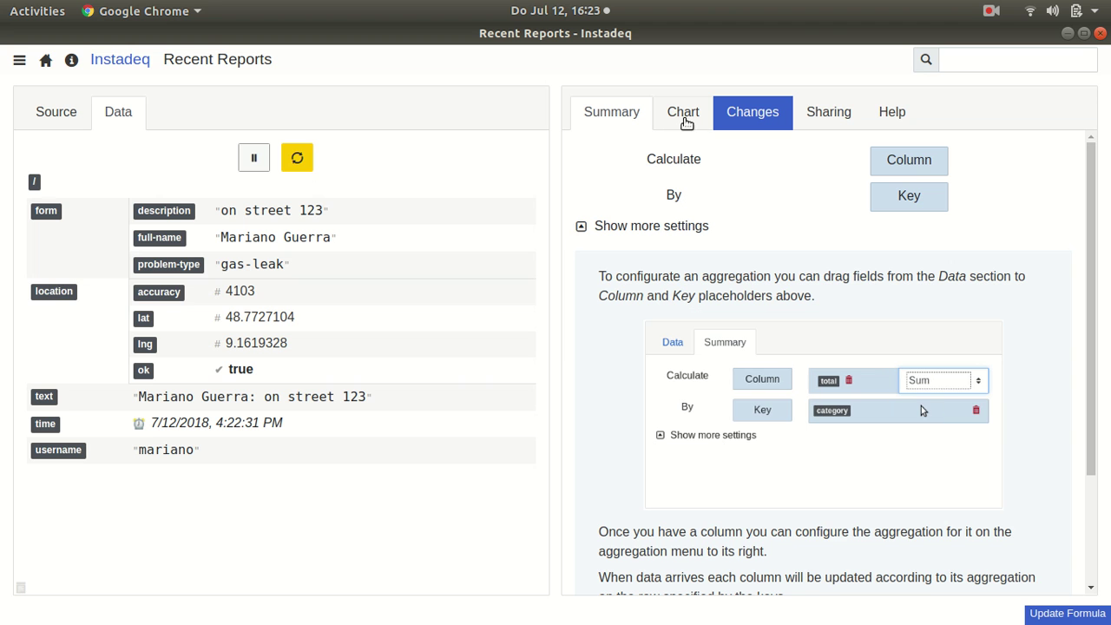
Step: Summarize the text field as a column and display it as a Ticker with recent events replayed
{"action": "left_click_drag", "start_coordinate": [63, 404], "coordinate": [903, 159]}
{"action": "left_click", "coordinate": [682, 113]}
{"action": "left_click", "coordinate": [677, 160]}
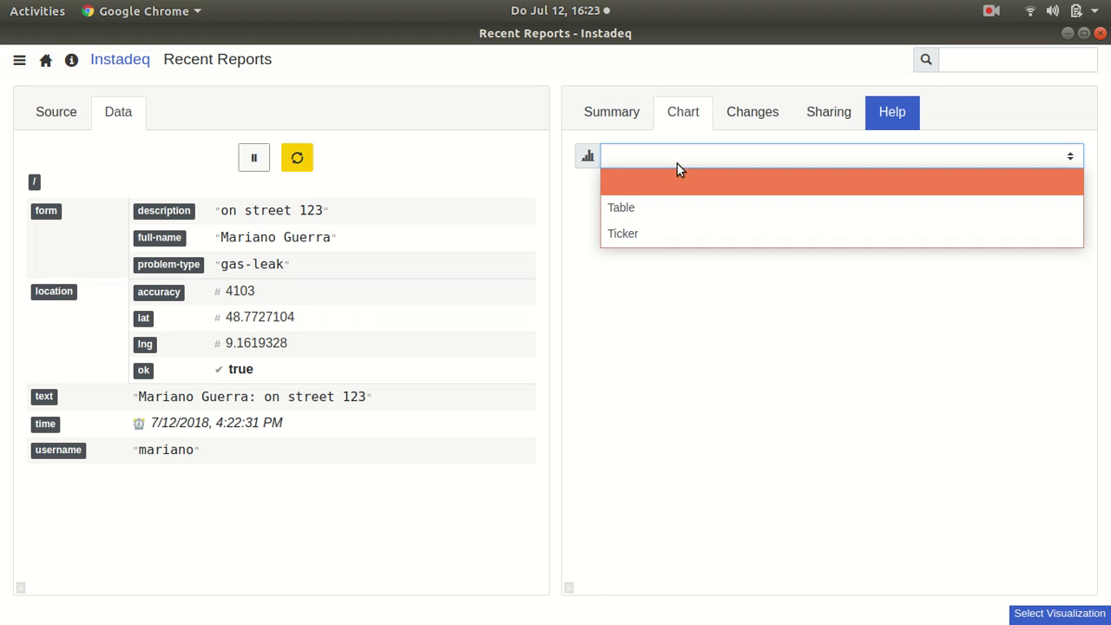
{"action": "left_click", "coordinate": [649, 231]}
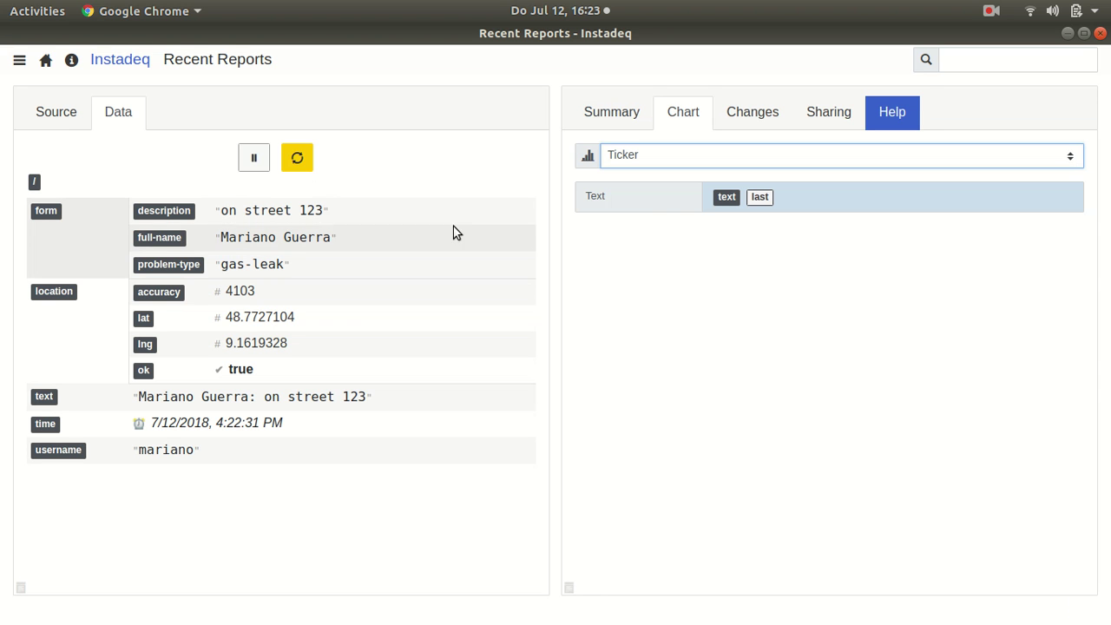
{"action": "left_click", "coordinate": [296, 157]}
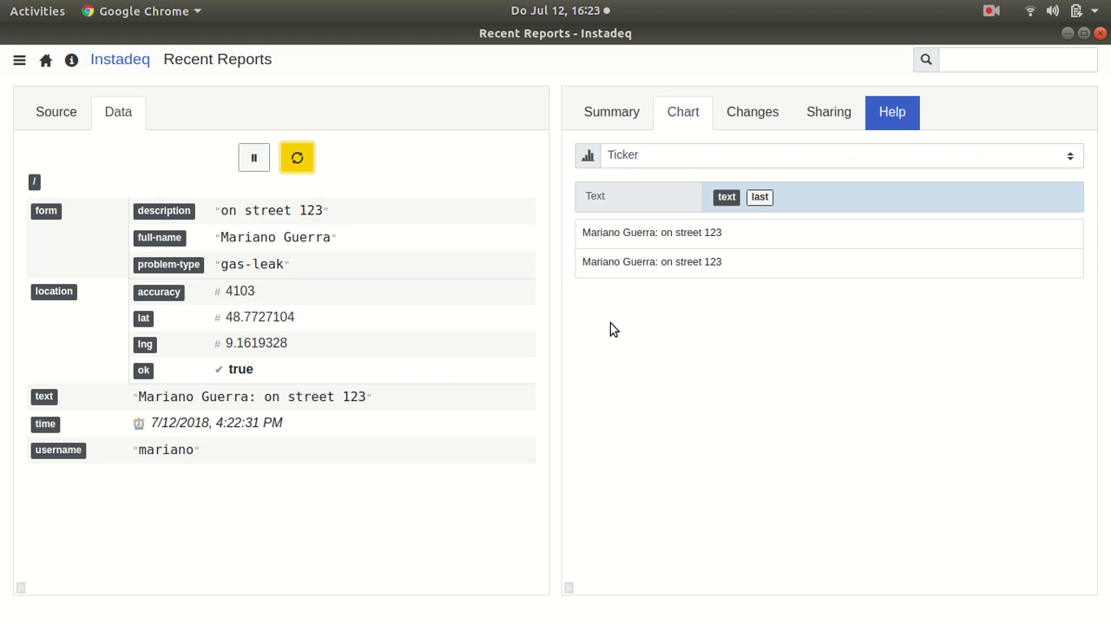
{"action": "key", "text": "super"}
Step: Send a Broken Light report 'on street 321' under a new full name, then return to Recent Reports
{"action": "left_click", "coordinate": [688, 347]}
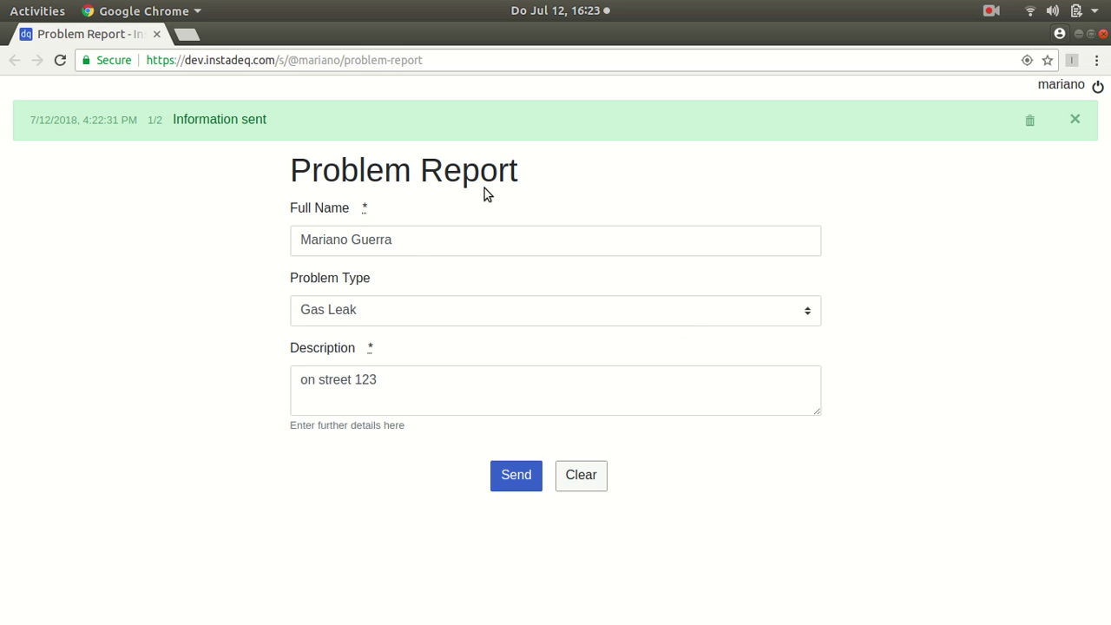
{"action": "triple_click", "coordinate": [403, 250]}
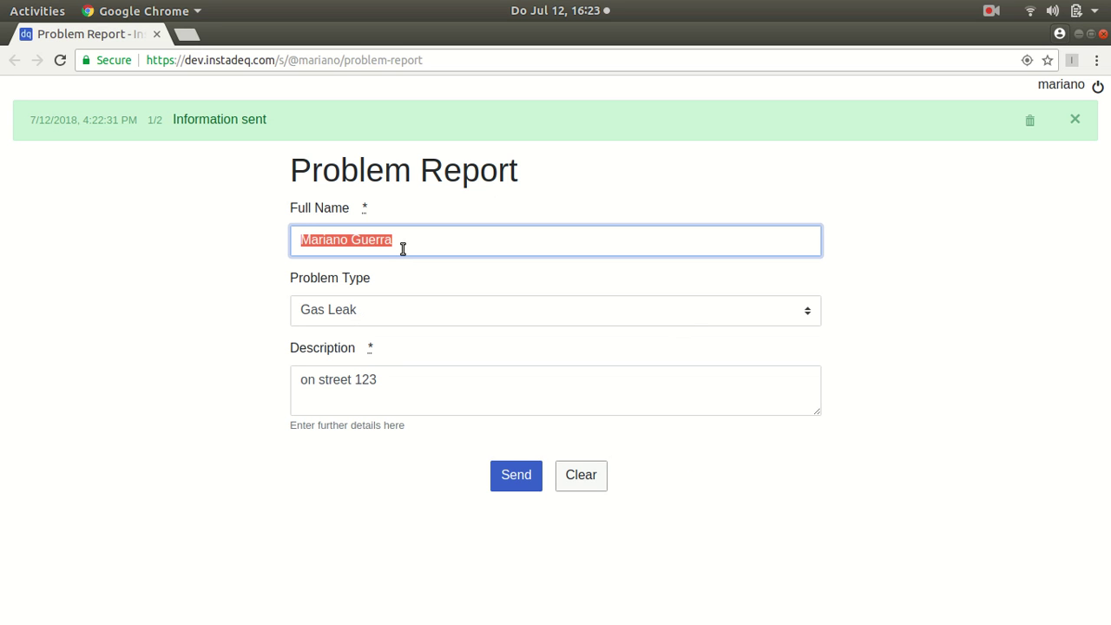
{"action": "type", "text": "Javier"}
{"action": "left_click", "coordinate": [414, 306]}
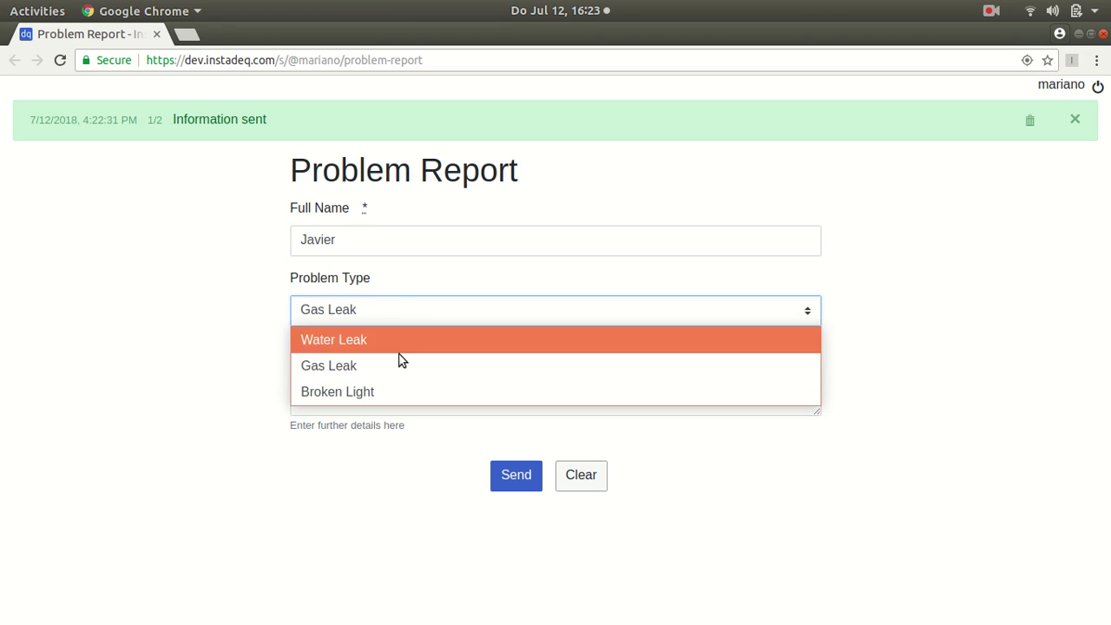
{"action": "left_click", "coordinate": [377, 391]}
{"action": "triple_click", "coordinate": [382, 393]}
{"action": "left_click", "coordinate": [382, 384]}
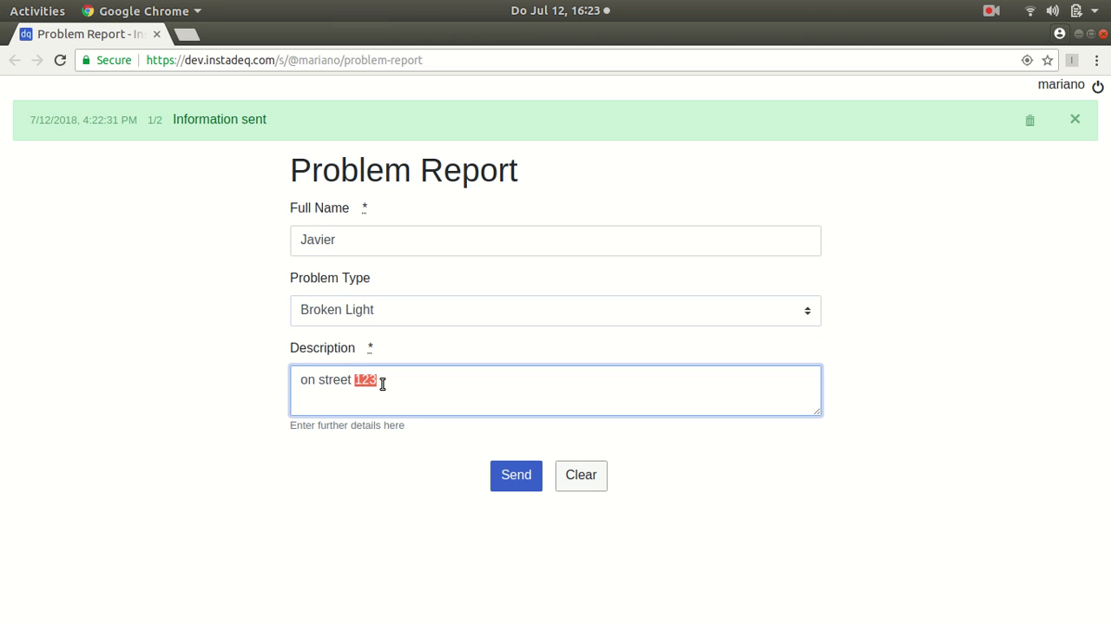
{"action": "left_click", "coordinate": [510, 478]}
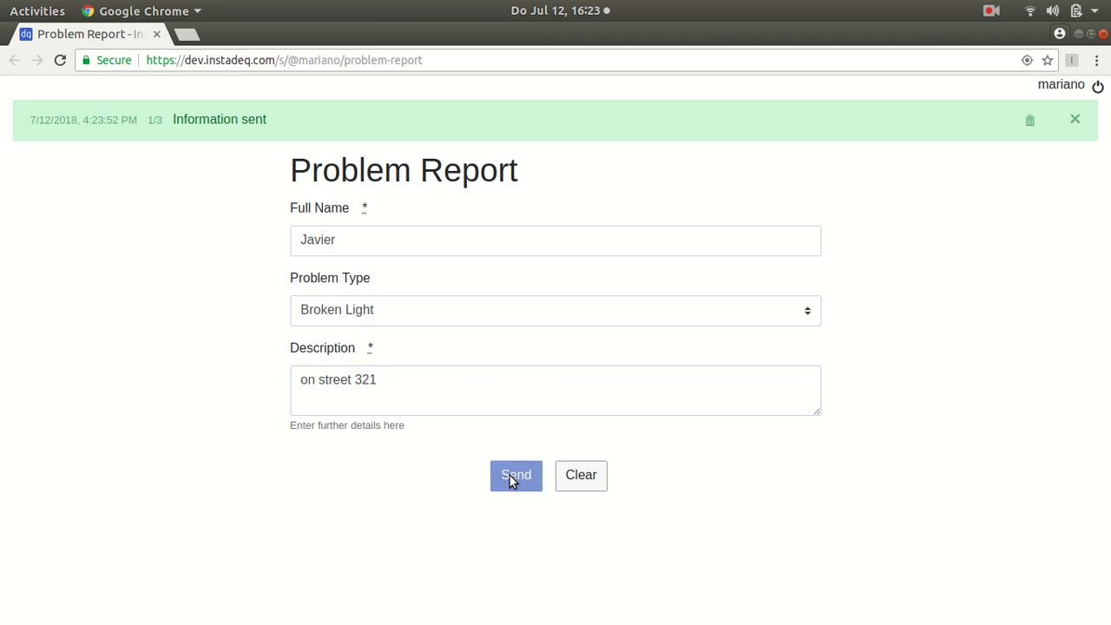
{"action": "key", "text": "super"}
{"action": "left_click", "coordinate": [410, 327]}
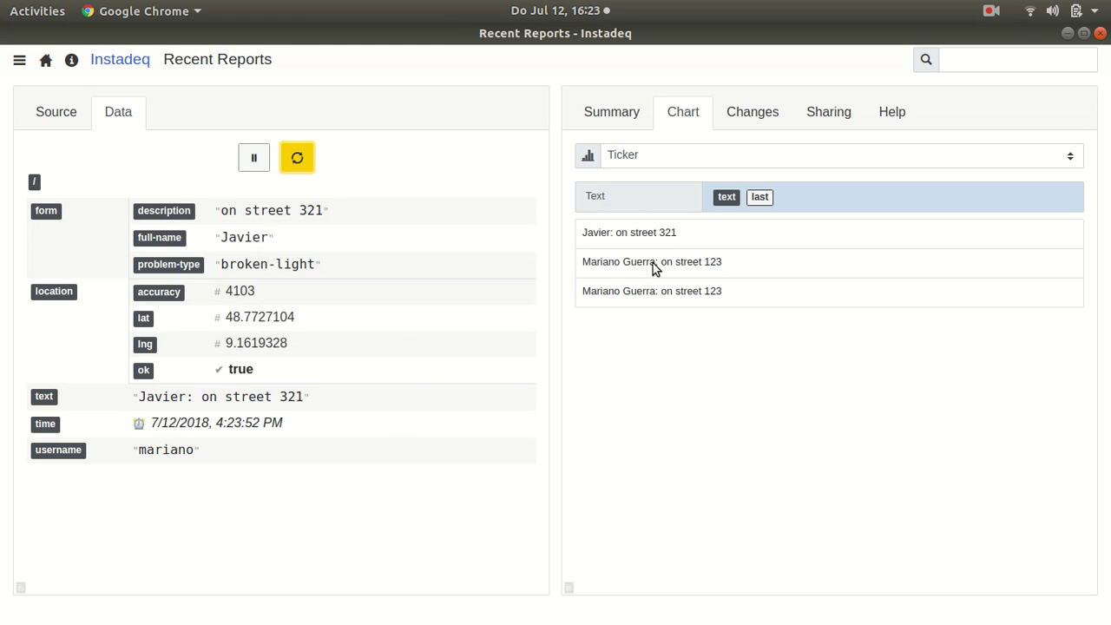
Step: Create a visualization sourced from Instadeq Events, topic problem-report, load count 10
{"action": "left_click", "coordinate": [46, 59]}
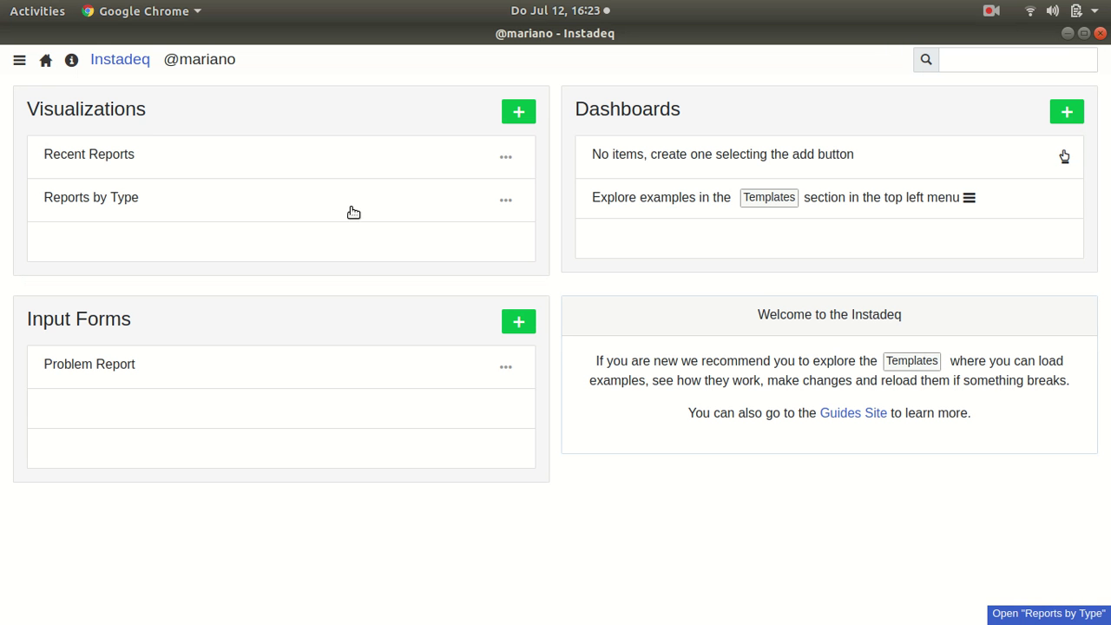
{"action": "left_click", "coordinate": [520, 112]}
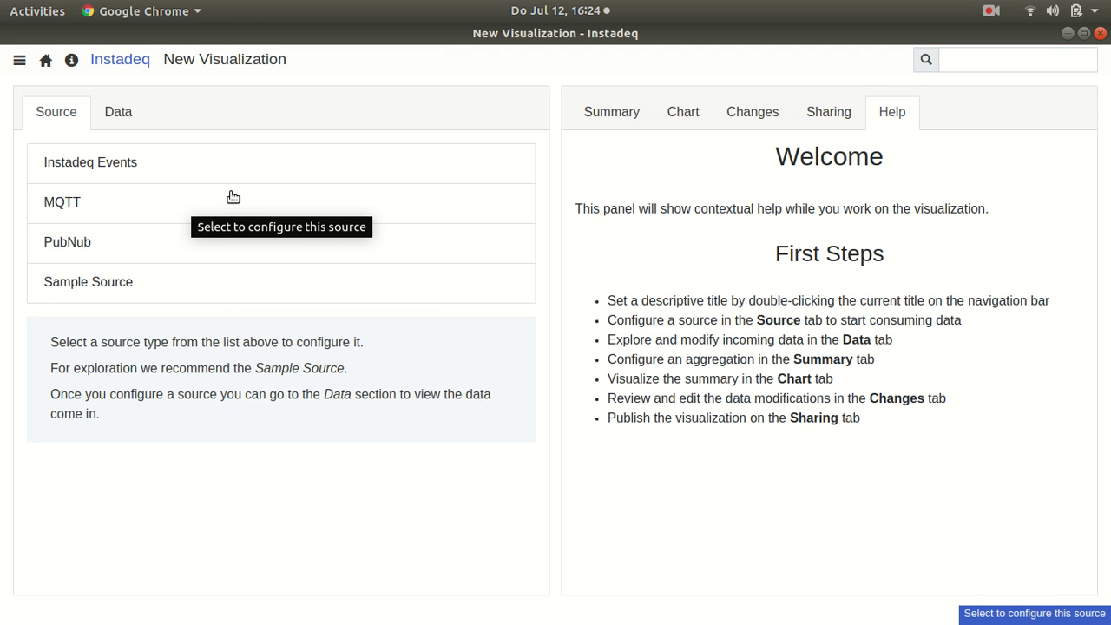
{"action": "left_click", "coordinate": [132, 171]}
{"action": "double_click", "coordinate": [151, 184]}
{"action": "type", "text": "problem-report"}
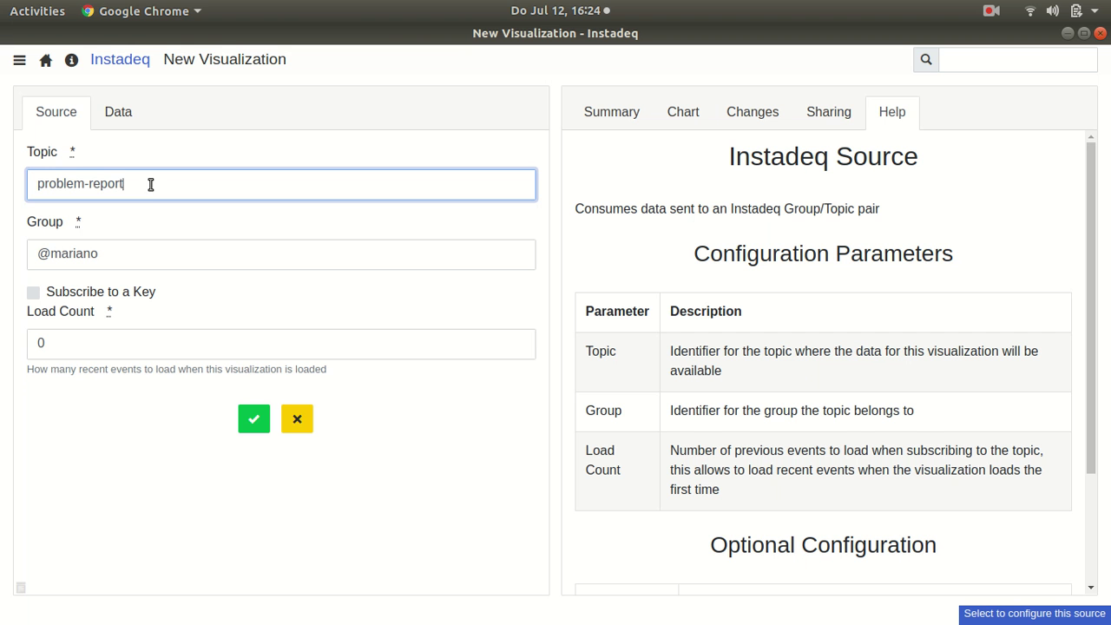
{"action": "double_click", "coordinate": [179, 351]}
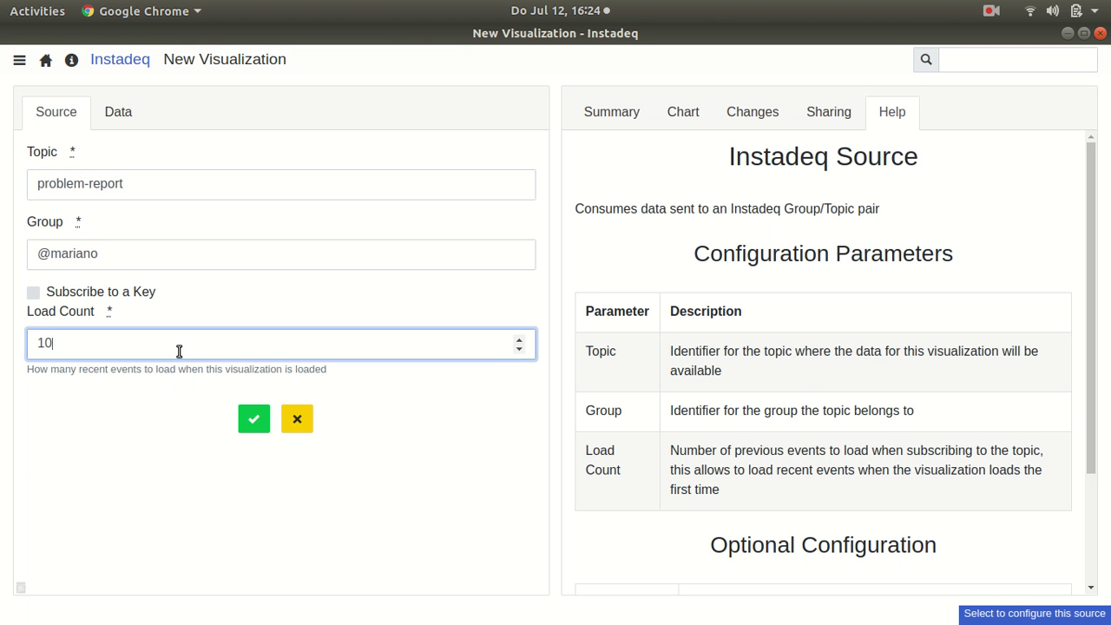
{"action": "left_click", "coordinate": [254, 419]}
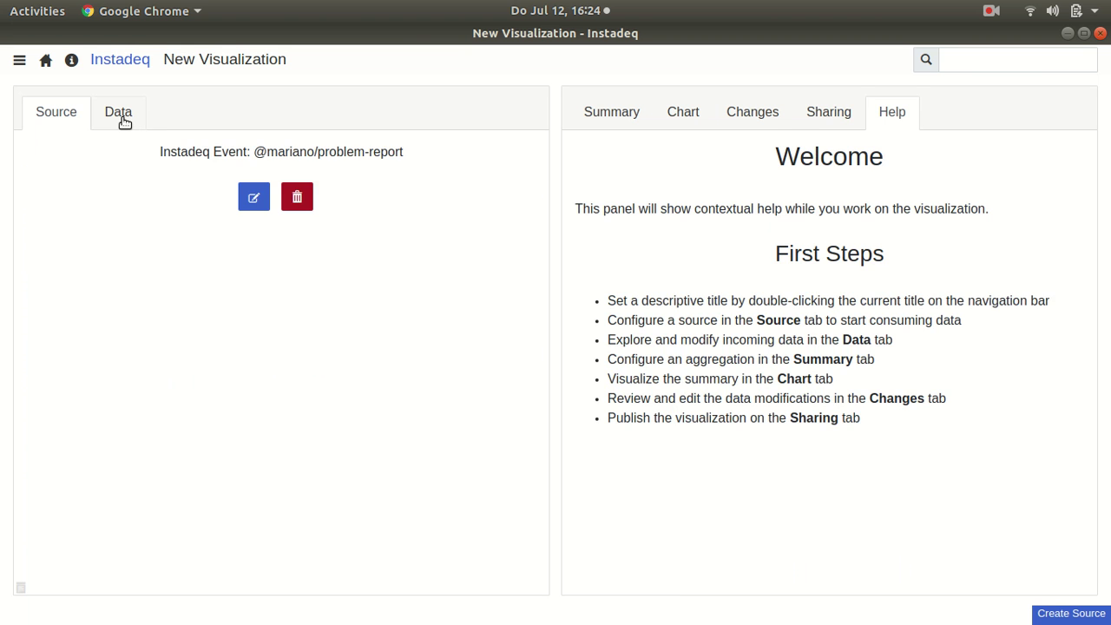
{"action": "left_click", "coordinate": [129, 119]}
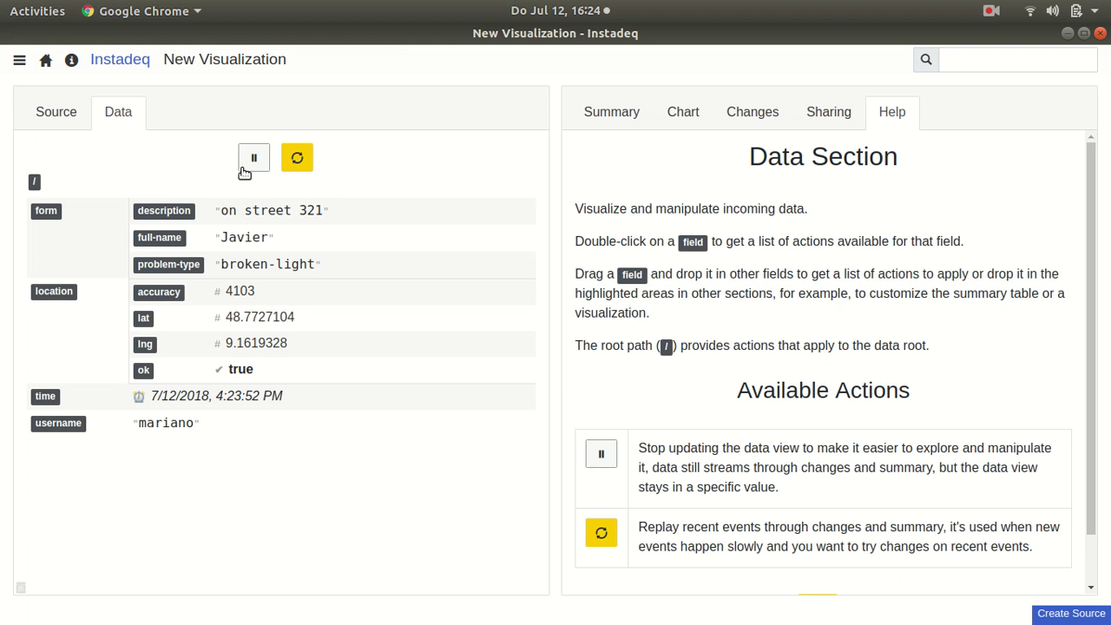
Step: Add latitude and longitude as summarised columns
{"action": "left_click", "coordinate": [611, 118]}
{"action": "left_click_drag", "start_coordinate": [168, 323], "coordinate": [846, 171]}
{"action": "left_click_drag", "start_coordinate": [168, 341], "coordinate": [734, 161]}
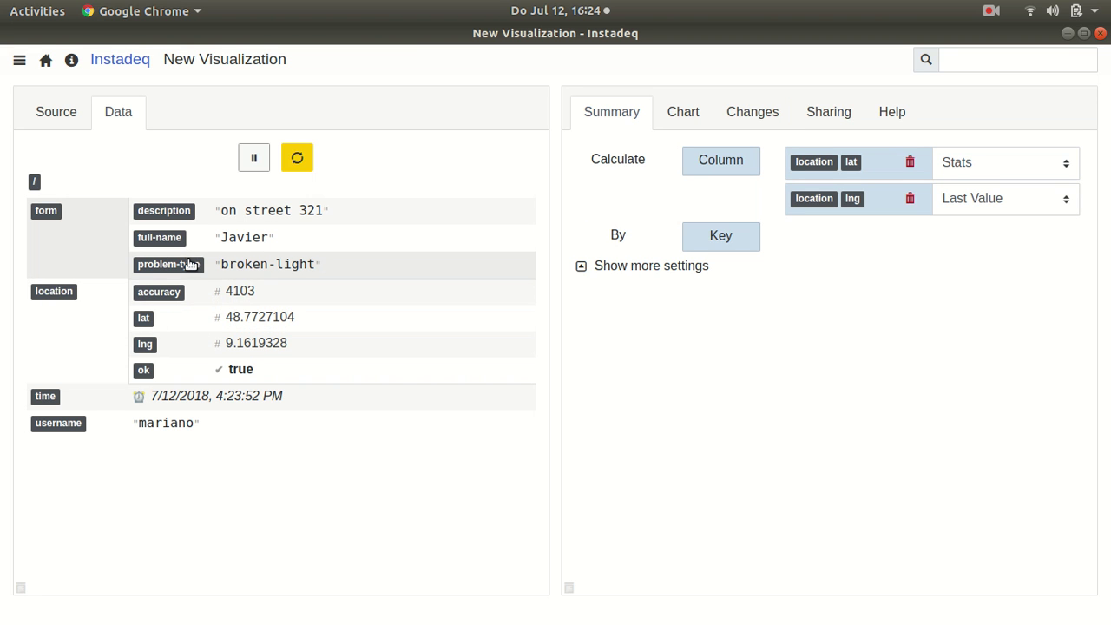
Step: Add a constant field 'one' = 1, include it as a column, and group by username
{"action": "double_click", "coordinate": [34, 184]}
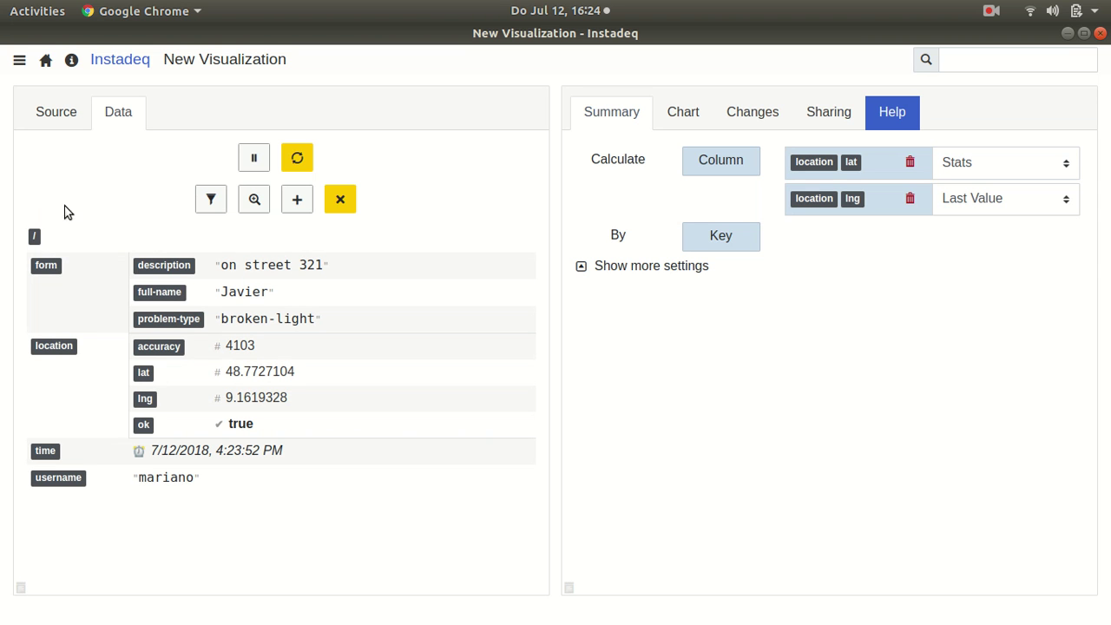
{"action": "left_click", "coordinate": [298, 201]}
{"action": "type", "text": "one"}
{"action": "key", "text": "Return"}
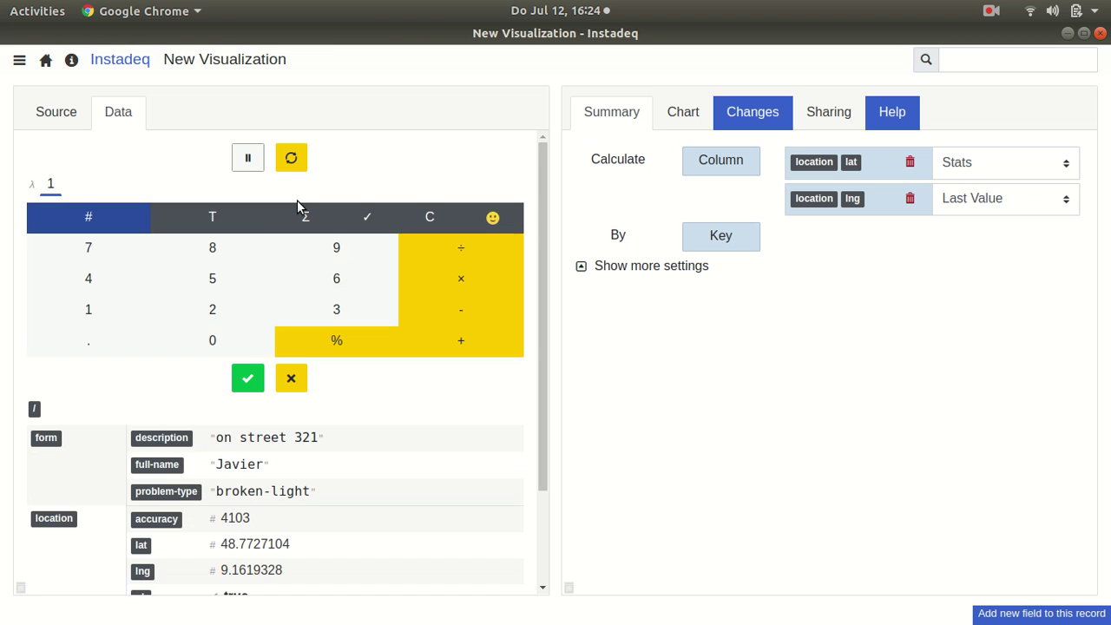
{"action": "left_click", "coordinate": [248, 377]}
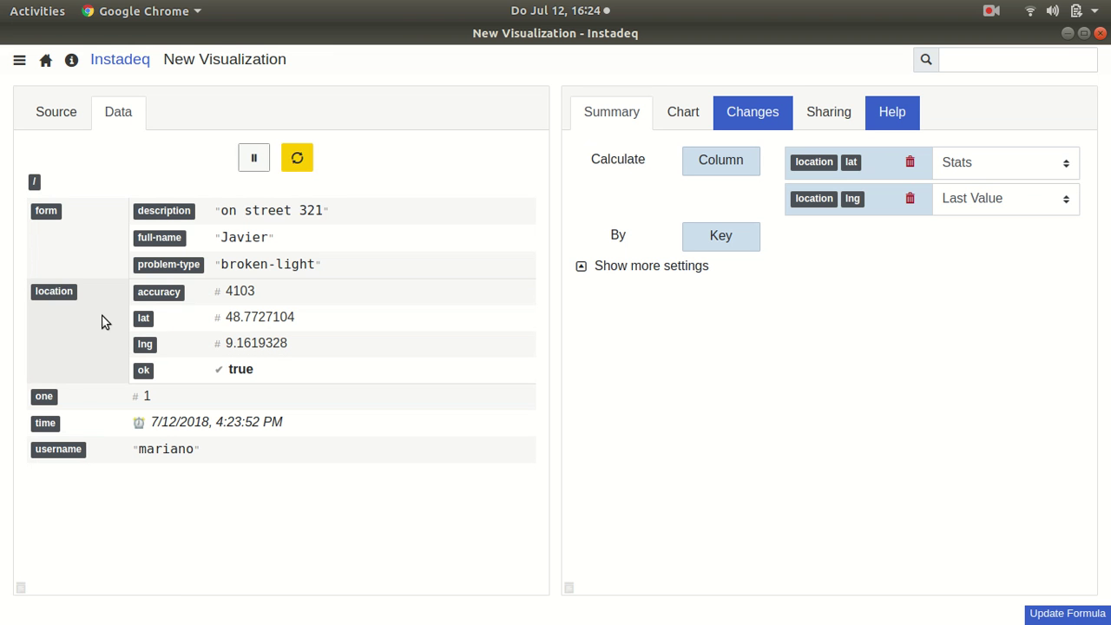
{"action": "left_click_drag", "start_coordinate": [37, 403], "coordinate": [705, 168]}
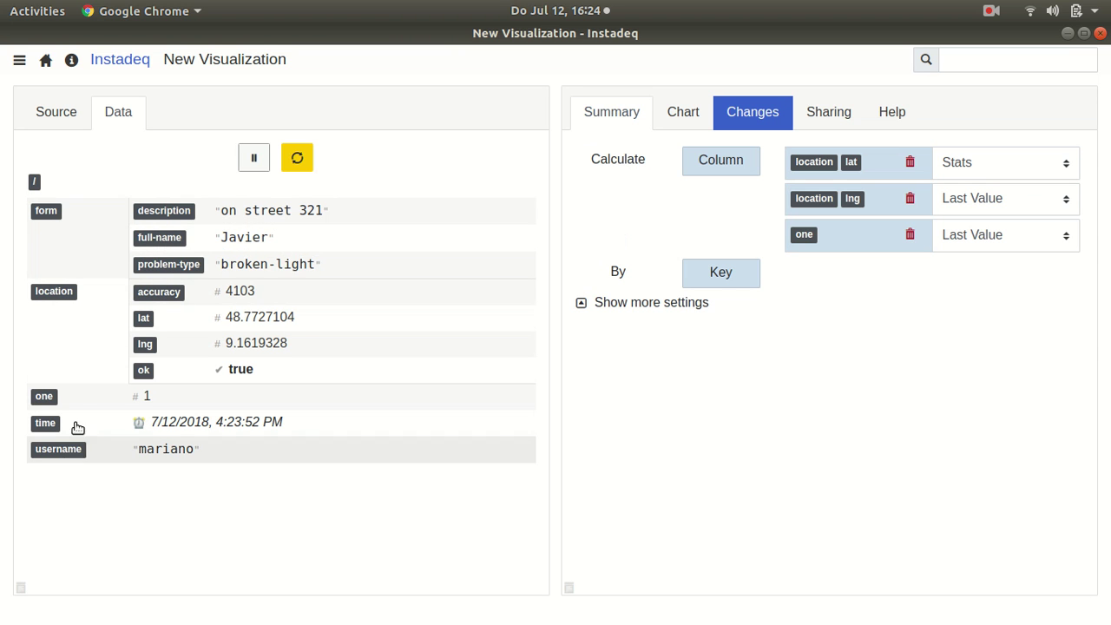
{"action": "left_click_drag", "start_coordinate": [55, 451], "coordinate": [720, 273]}
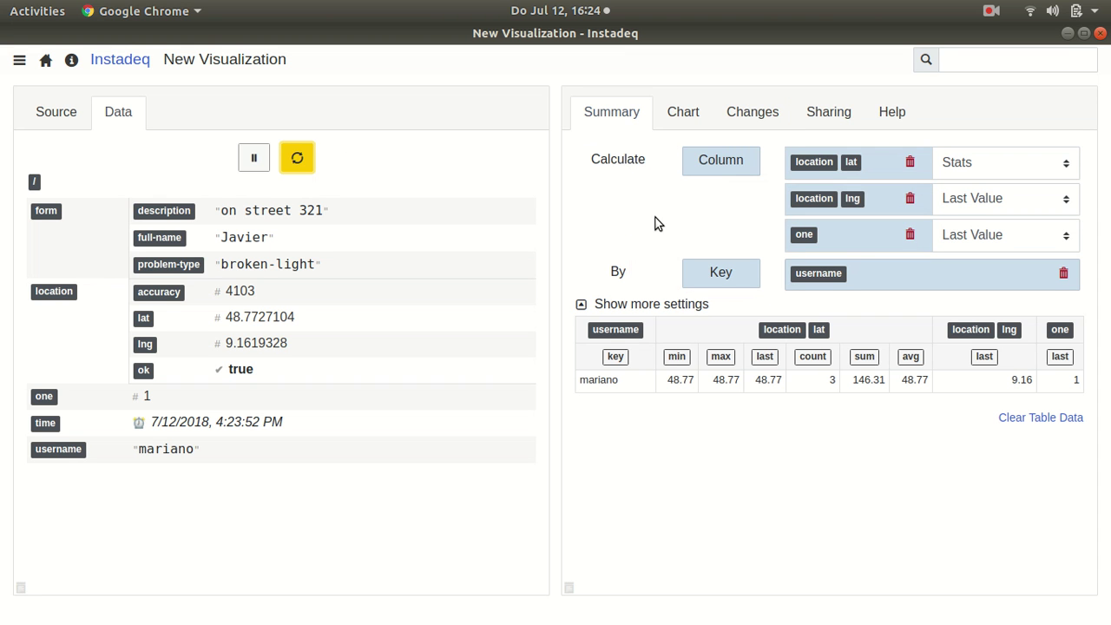
Step: Display the summary as a 3D Map globe with full-name as the grouping key
{"action": "left_click", "coordinate": [686, 121]}
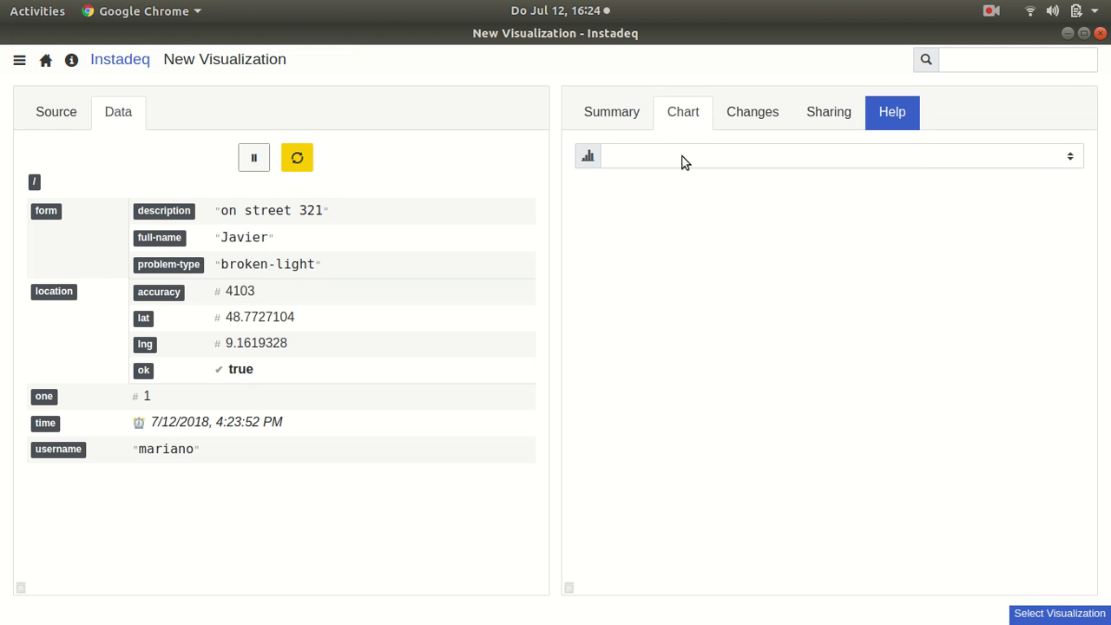
{"action": "left_click", "coordinate": [678, 164]}
{"action": "left_click", "coordinate": [646, 232]}
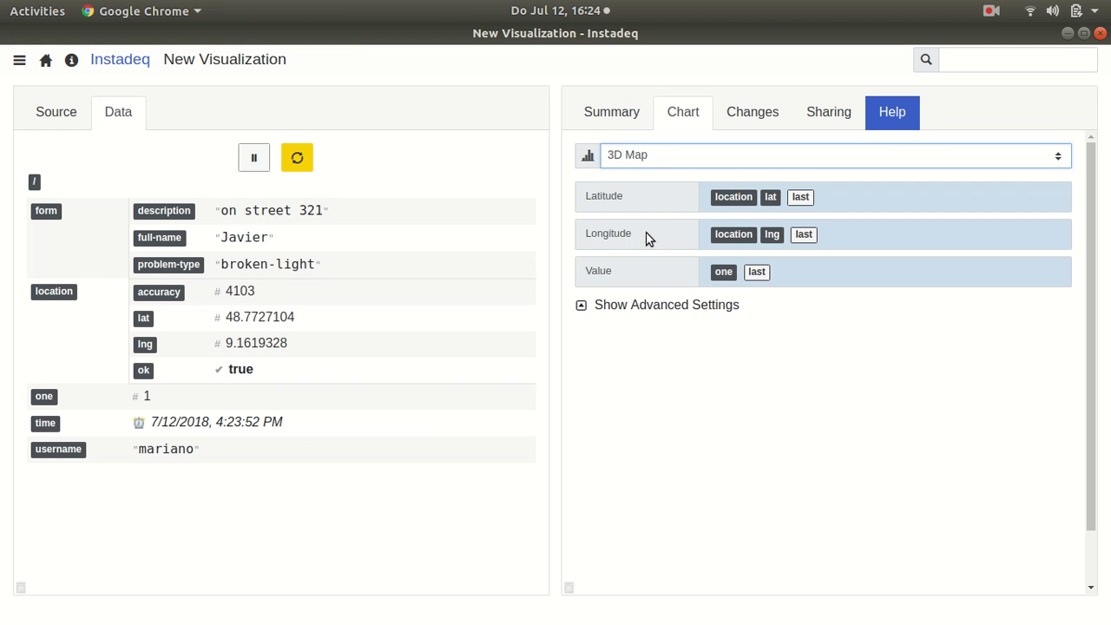
{"action": "left_click_drag", "start_coordinate": [885, 406], "coordinate": [715, 489]}
{"action": "left_click", "coordinate": [633, 116]}
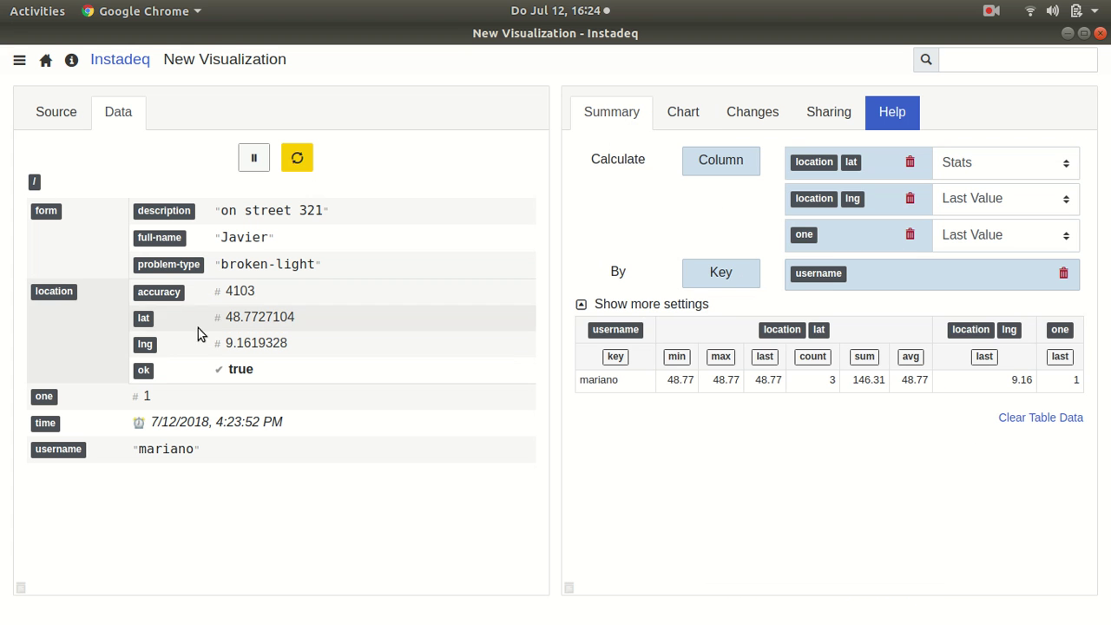
{"action": "left_click", "coordinate": [1009, 417]}
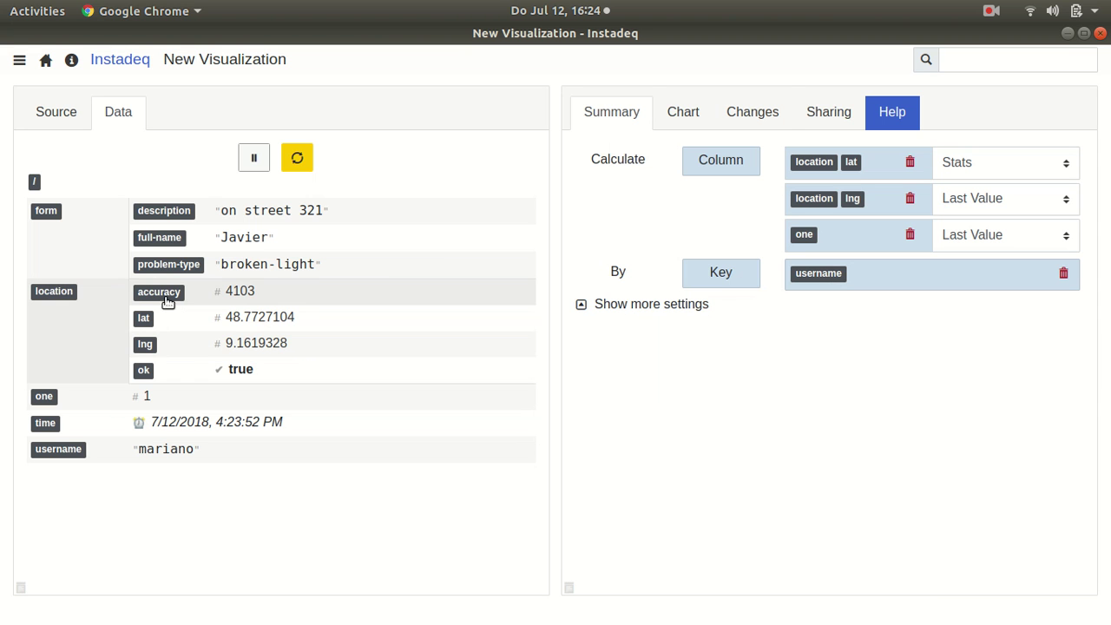
{"action": "left_click_drag", "start_coordinate": [153, 241], "coordinate": [860, 293]}
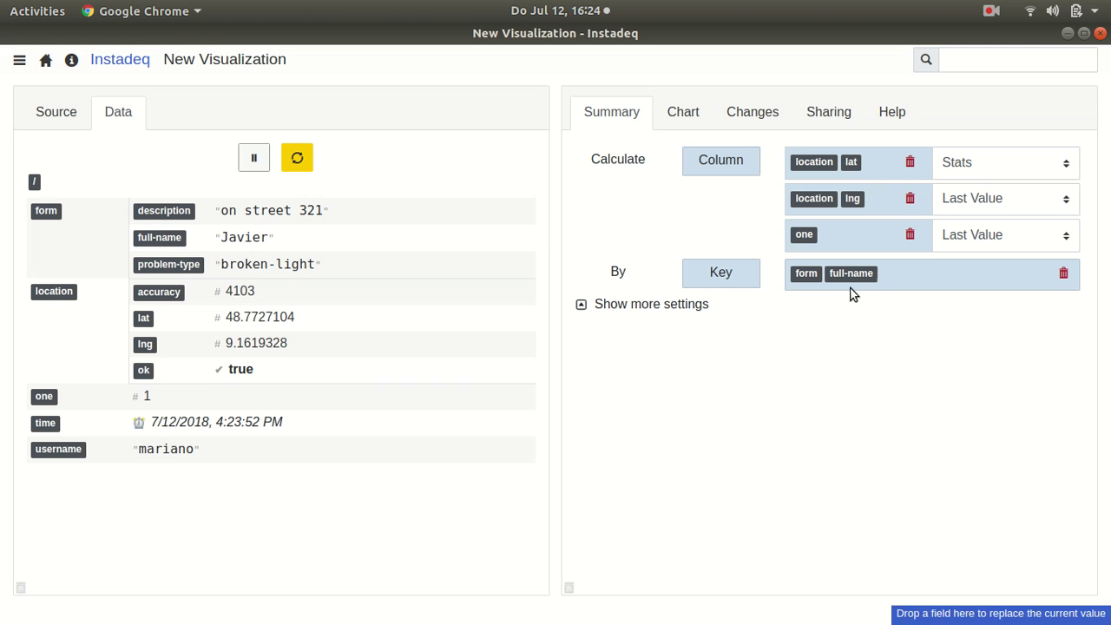
{"action": "left_click", "coordinate": [297, 158]}
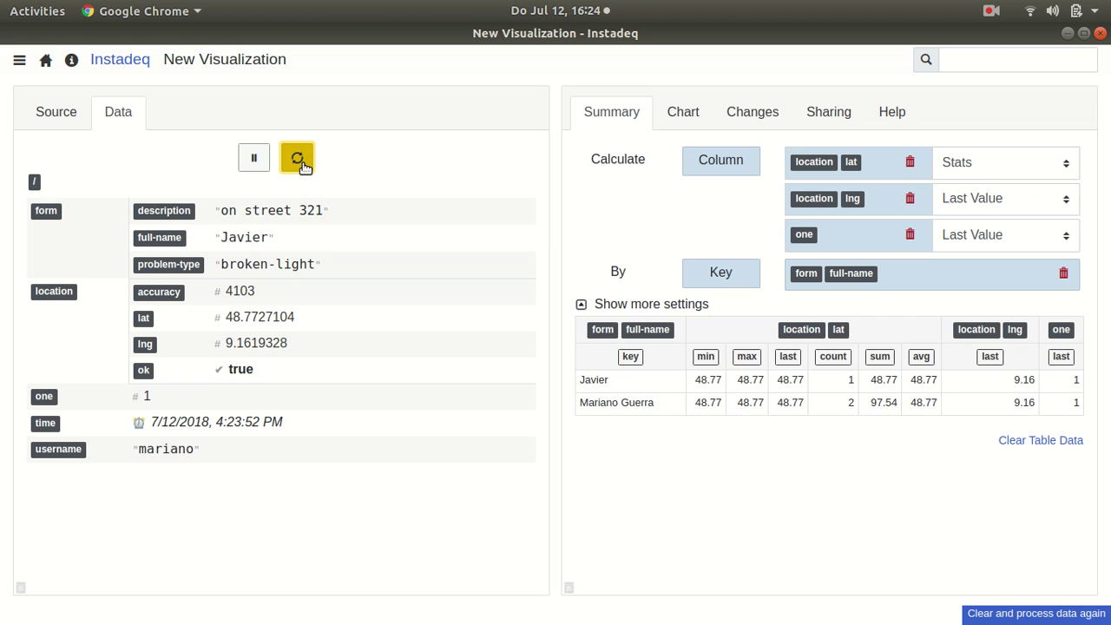
{"action": "left_click", "coordinate": [684, 122]}
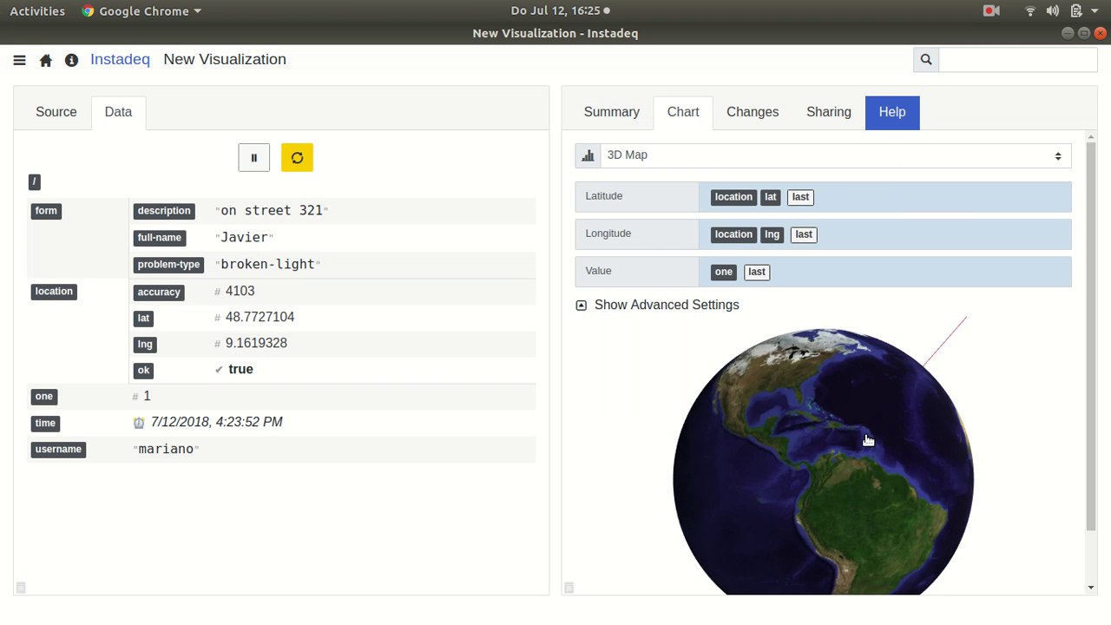
{"action": "left_click_drag", "start_coordinate": [938, 426], "coordinate": [811, 441]}
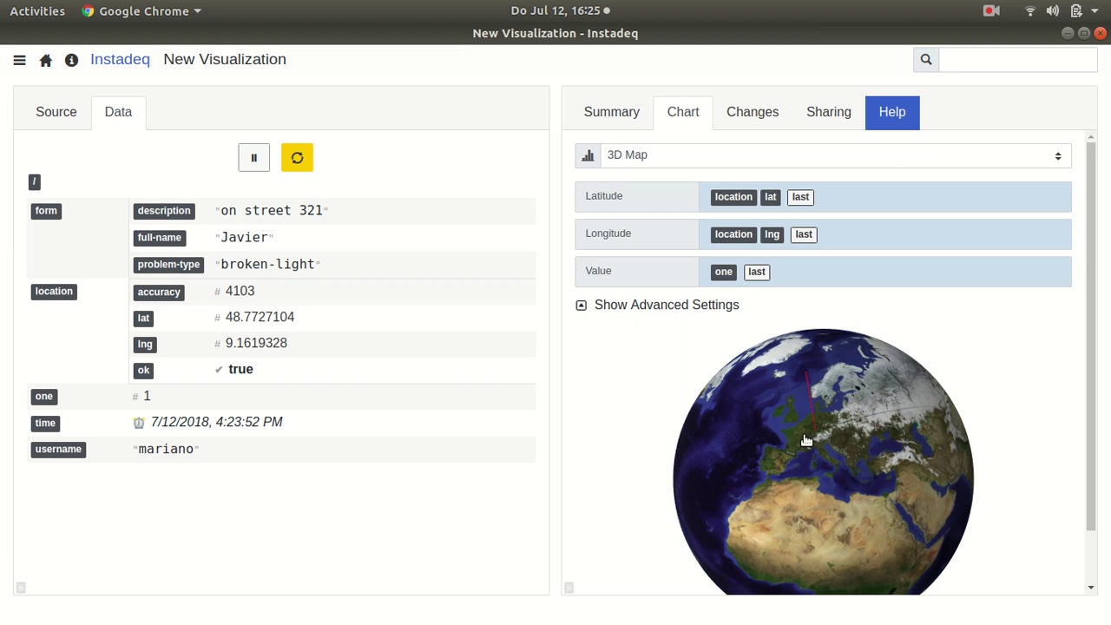
{"action": "left_click", "coordinate": [611, 112]}
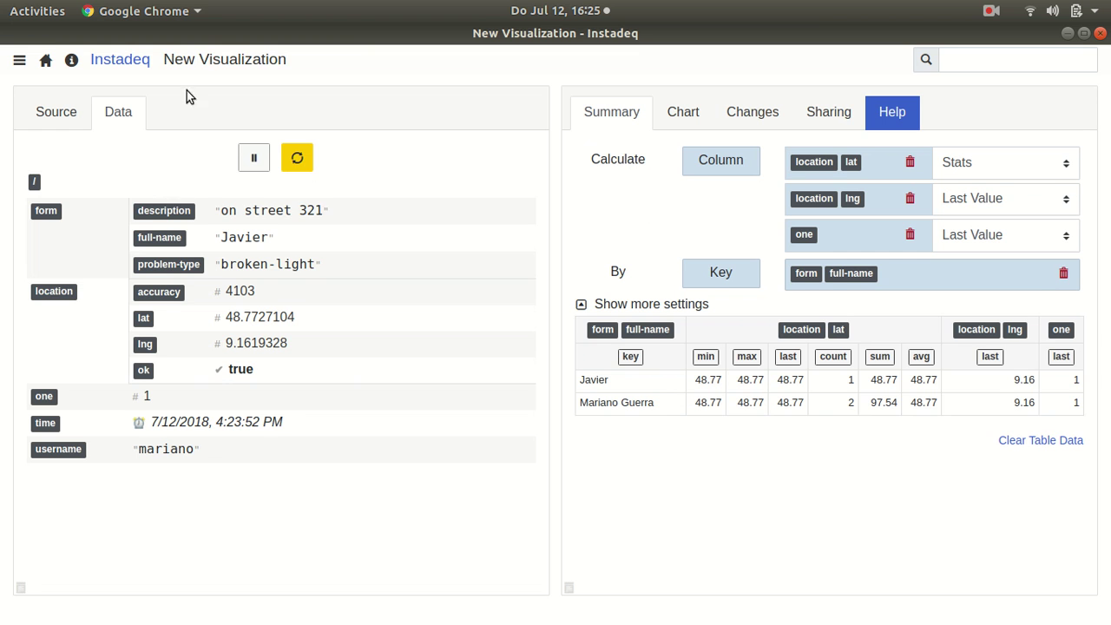
Step: Rename the visualization to 'Recent Reports by Location'
{"action": "double_click", "coordinate": [201, 59]}
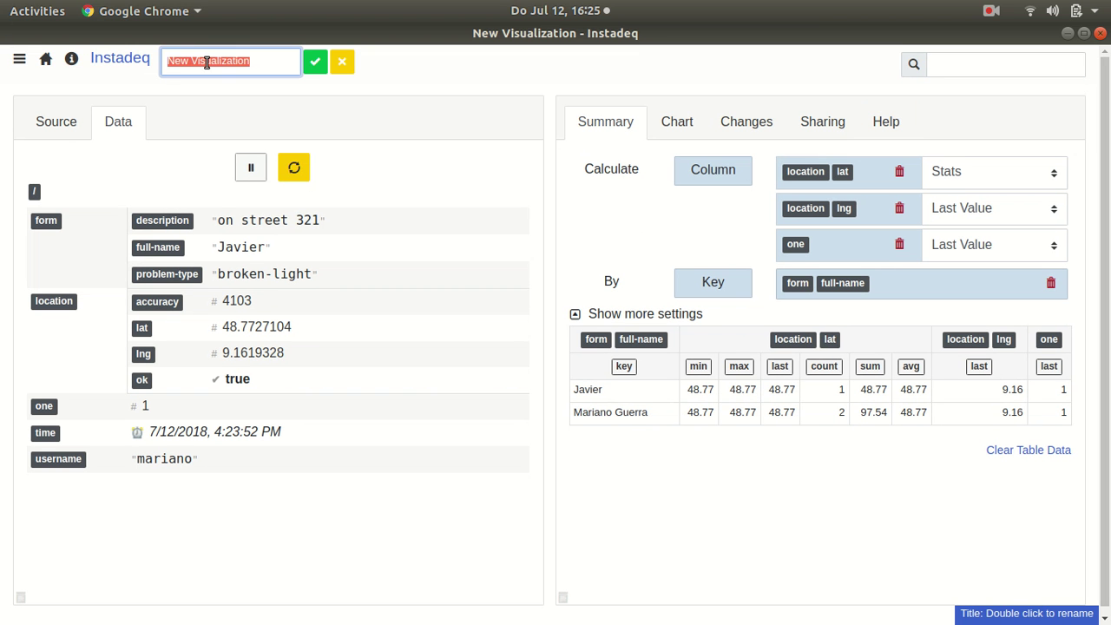
{"action": "type", "text": "Recent Reports by Location"}
{"action": "key", "text": "Return"}
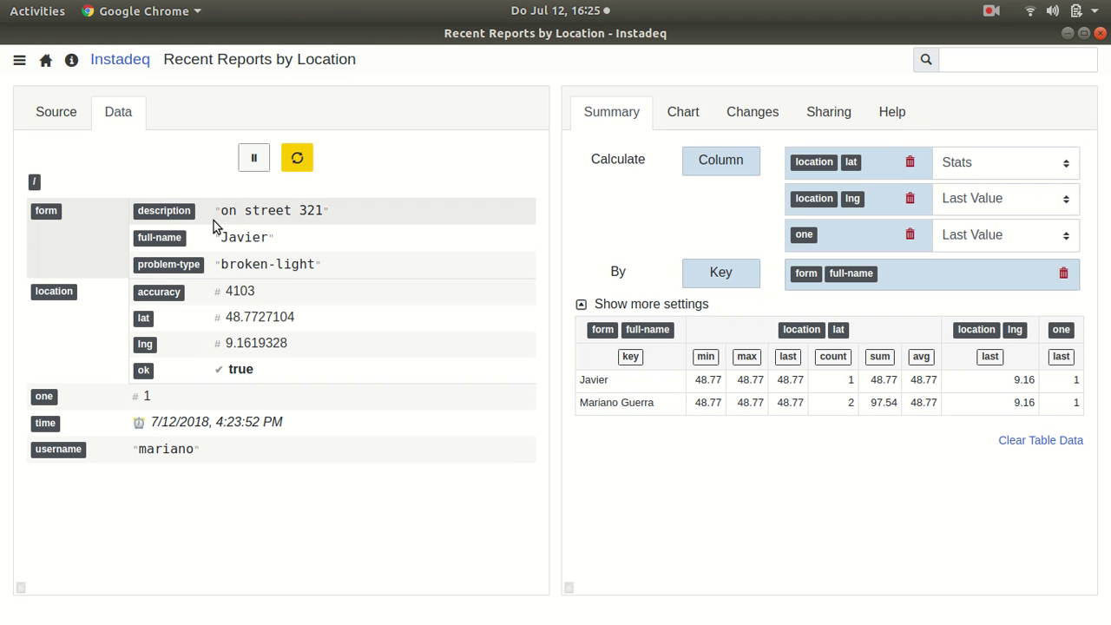
Step: Create a new dashboard with the location globe in the top-left panel
{"action": "left_click", "coordinate": [46, 60]}
{"action": "left_click", "coordinate": [1069, 114]}
{"action": "left_click", "coordinate": [91, 163]}
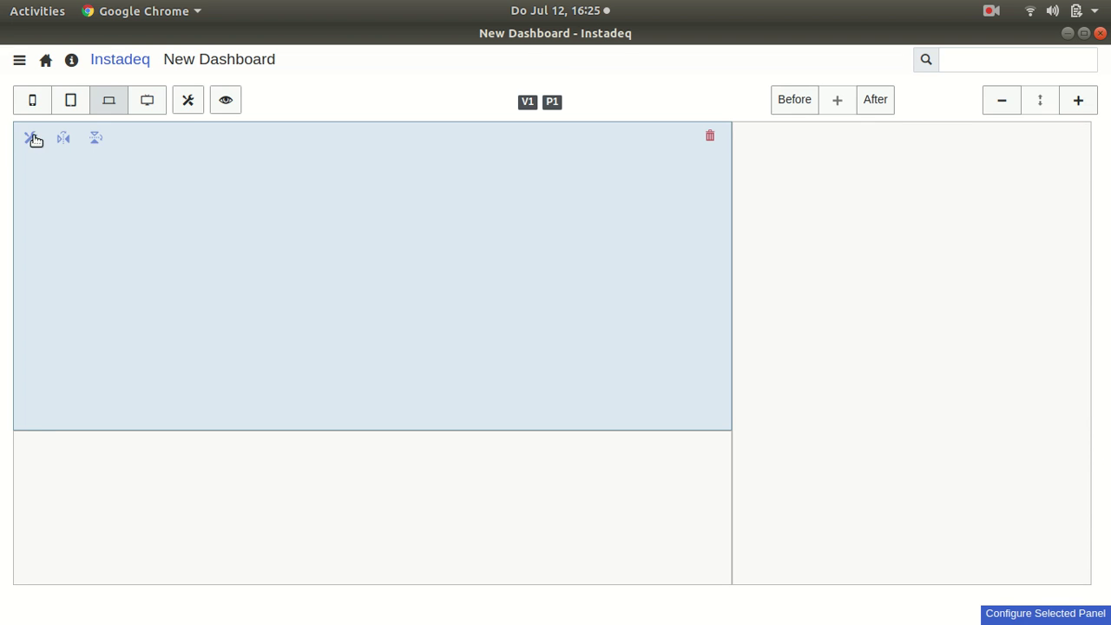
{"action": "left_click", "coordinate": [32, 136]}
{"action": "left_click", "coordinate": [499, 224]}
Step: Widen the right panel and place the Recent Reports ticker in it
{"action": "left_click", "coordinate": [800, 223]}
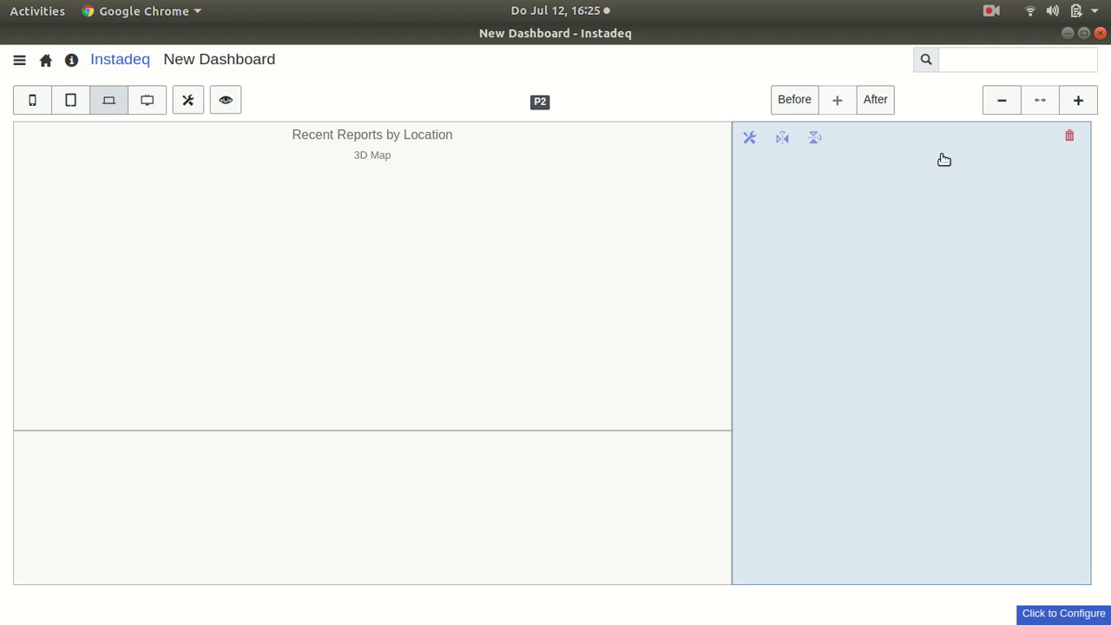
{"action": "left_click", "coordinate": [1075, 105]}
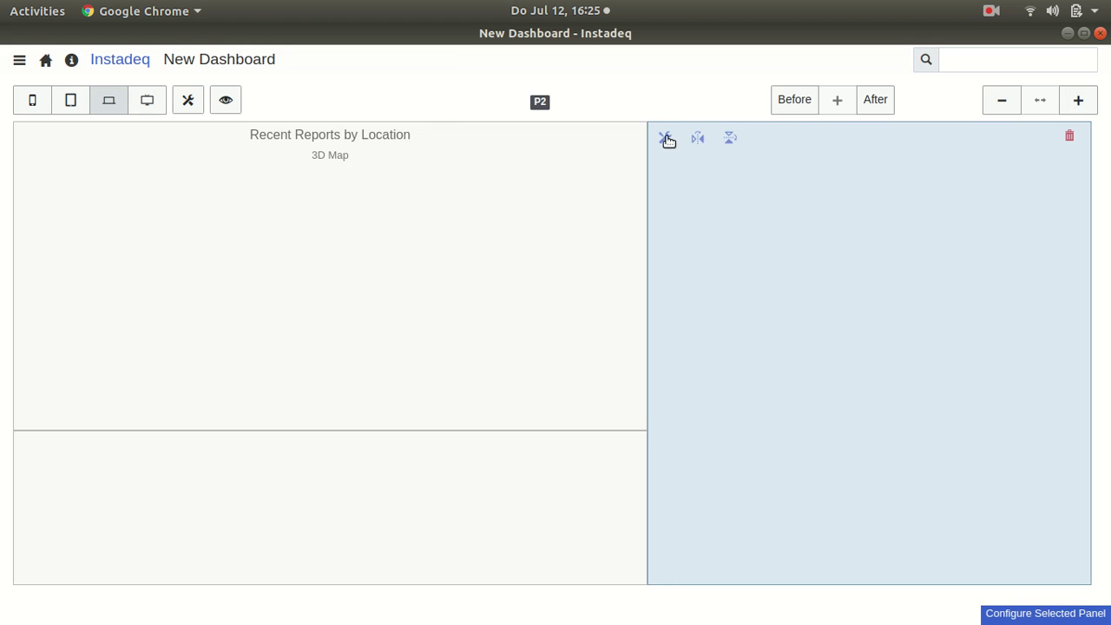
{"action": "left_click", "coordinate": [666, 139]}
{"action": "left_click", "coordinate": [518, 182]}
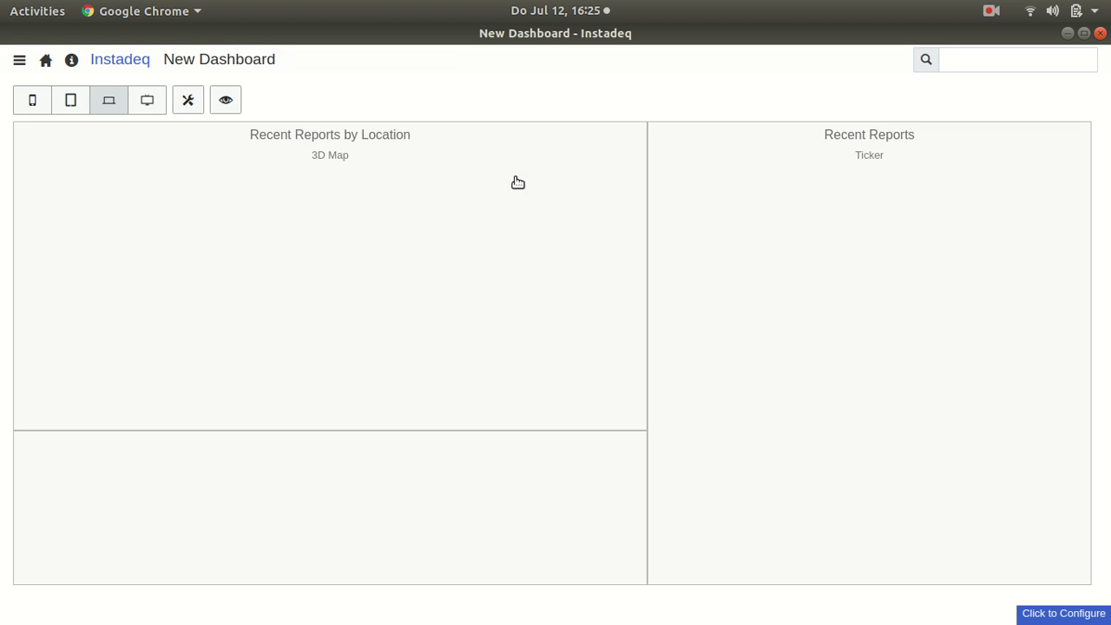
Step: Make the bottom-left panel taller, add the Reports by Type pie chart, and preview
{"action": "left_click", "coordinate": [355, 500]}
{"action": "left_click", "coordinate": [1076, 101]}
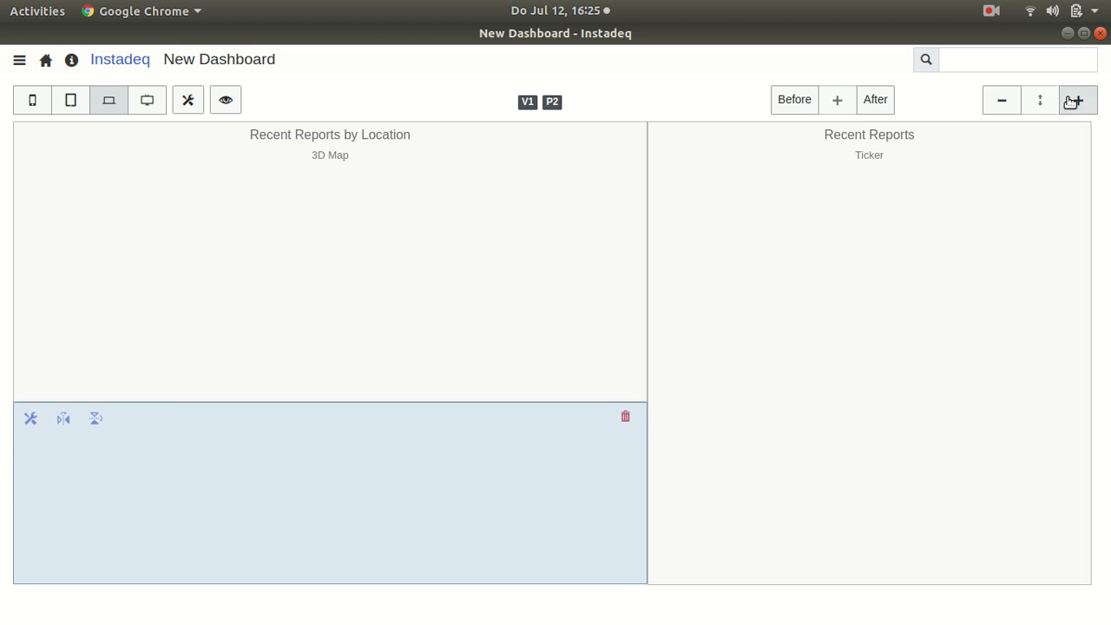
{"action": "left_click", "coordinate": [31, 388]}
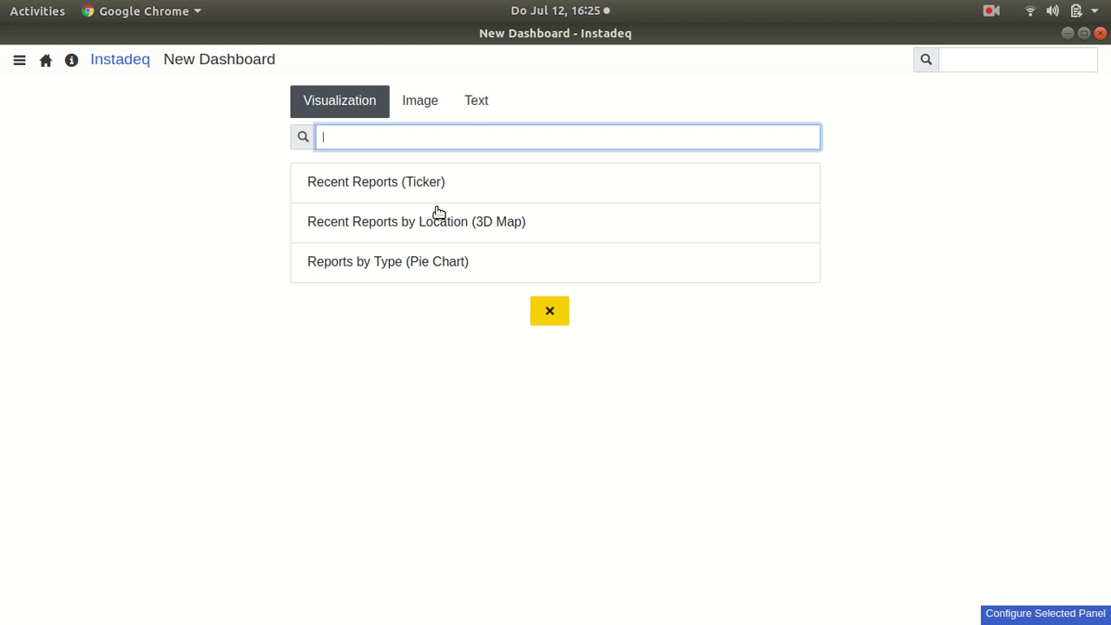
{"action": "left_click", "coordinate": [442, 260]}
{"action": "left_click", "coordinate": [226, 99]}
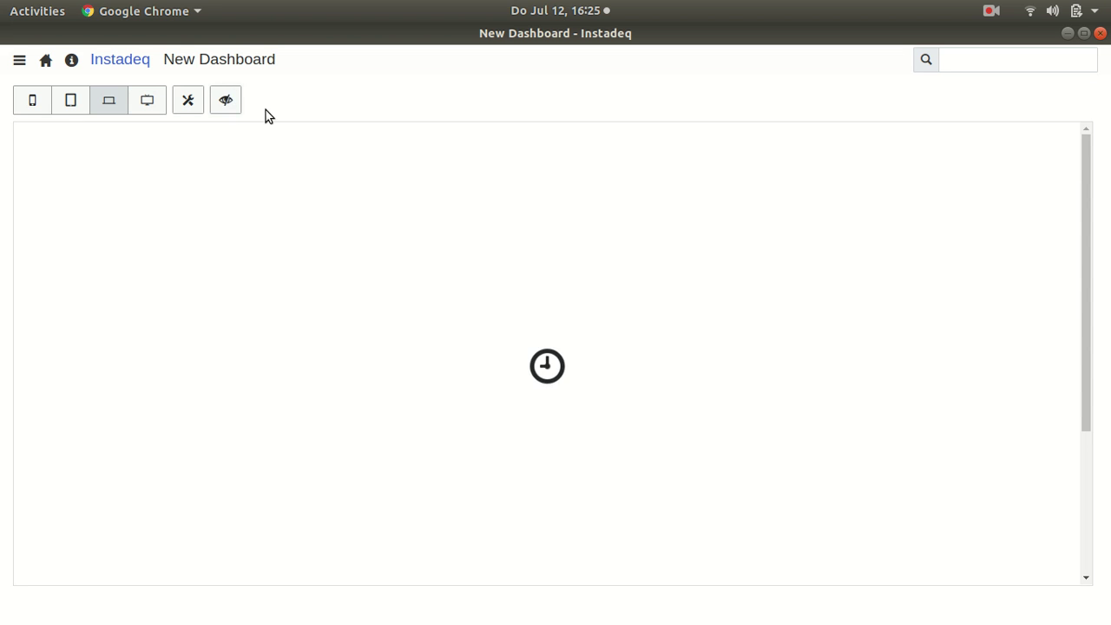
Step: Rename the dashboard to 'Reports'
{"action": "double_click", "coordinate": [236, 57]}
{"action": "type", "text": "Reports"}
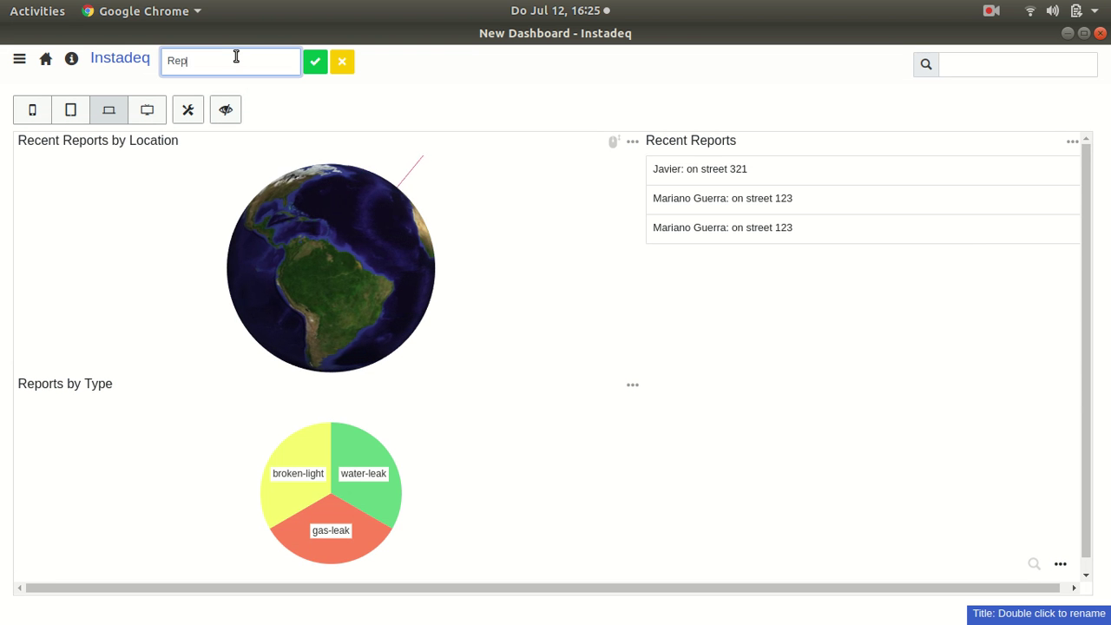
{"action": "key", "text": "Return"}
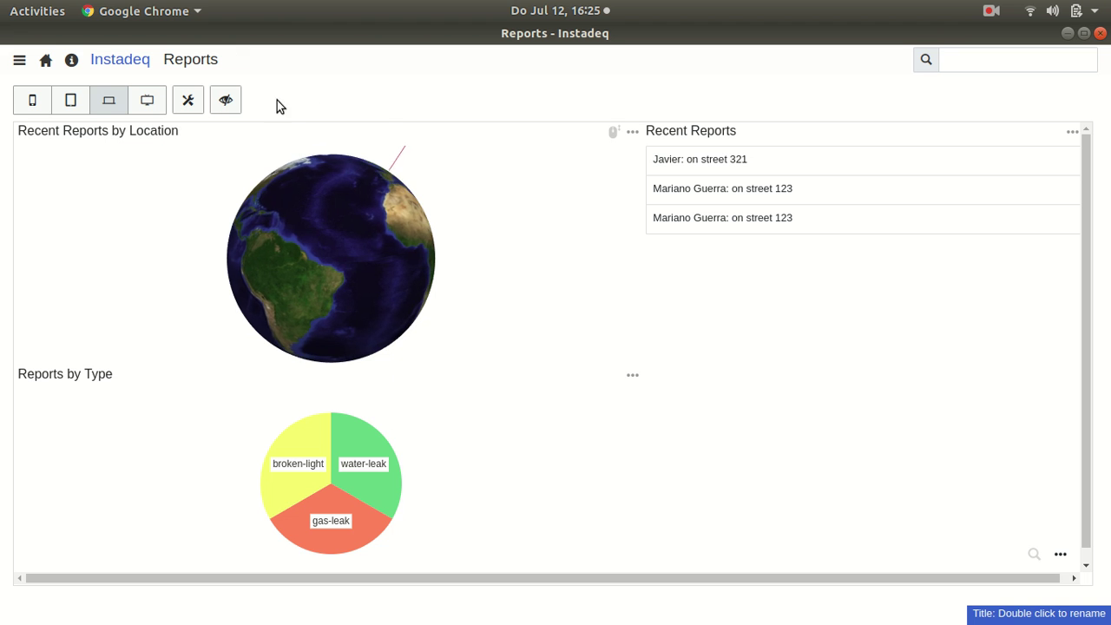
Step: Share the dashboard with authenticated users and open its shared link
{"action": "left_click", "coordinate": [189, 102]}
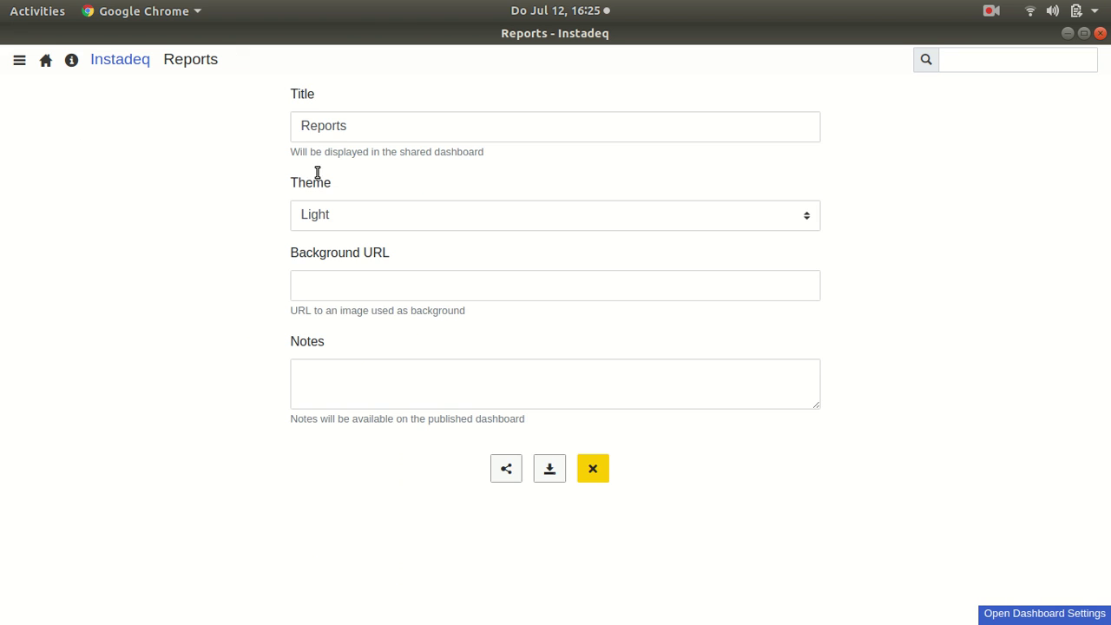
{"action": "left_click", "coordinate": [496, 480]}
{"action": "scroll", "coordinate": [523, 463], "scroll_direction": "down", "scroll_amount": 2}
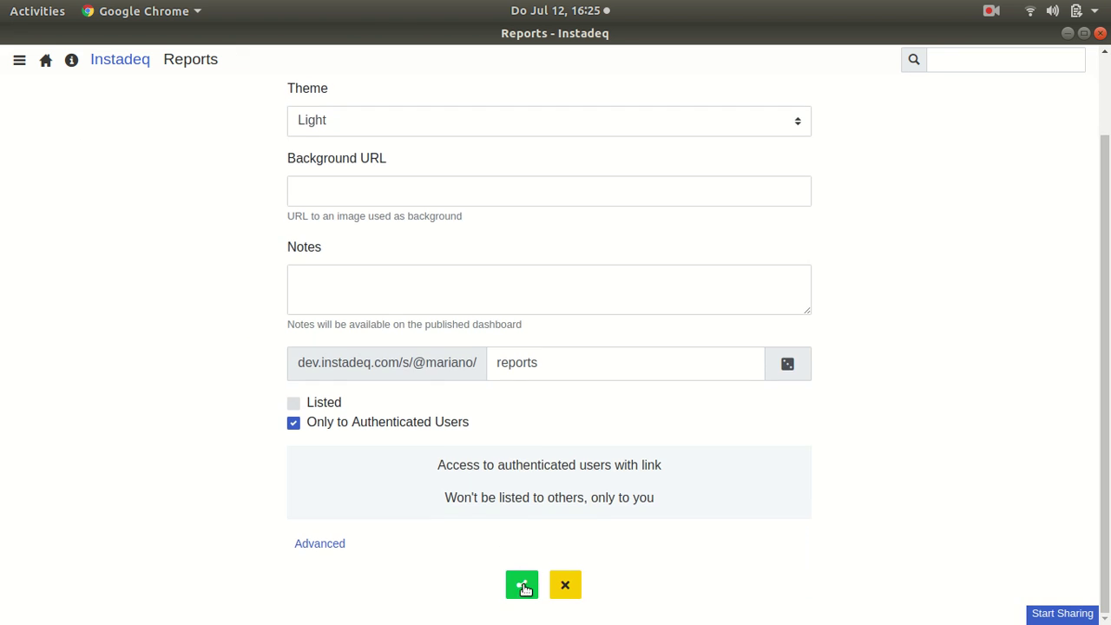
{"action": "left_click", "coordinate": [519, 580]}
{"action": "left_click", "coordinate": [492, 450]}
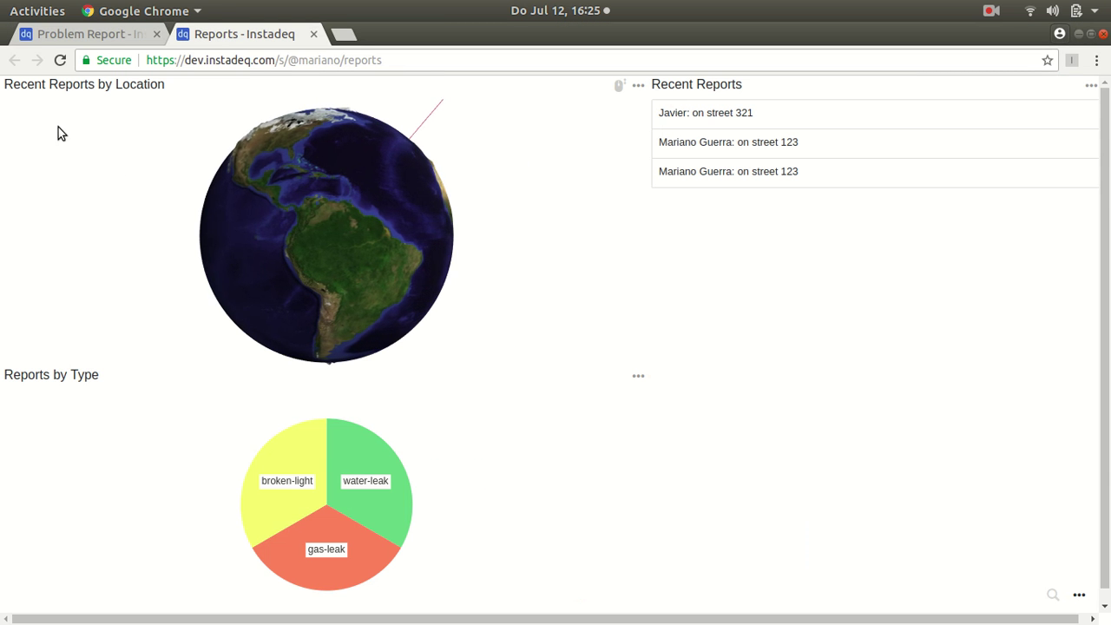
Step: Send a Gas Leak report 'on street 343' under another full name, then return to the Reports dashboard
{"action": "left_click", "coordinate": [92, 39]}
{"action": "double_click", "coordinate": [393, 252]}
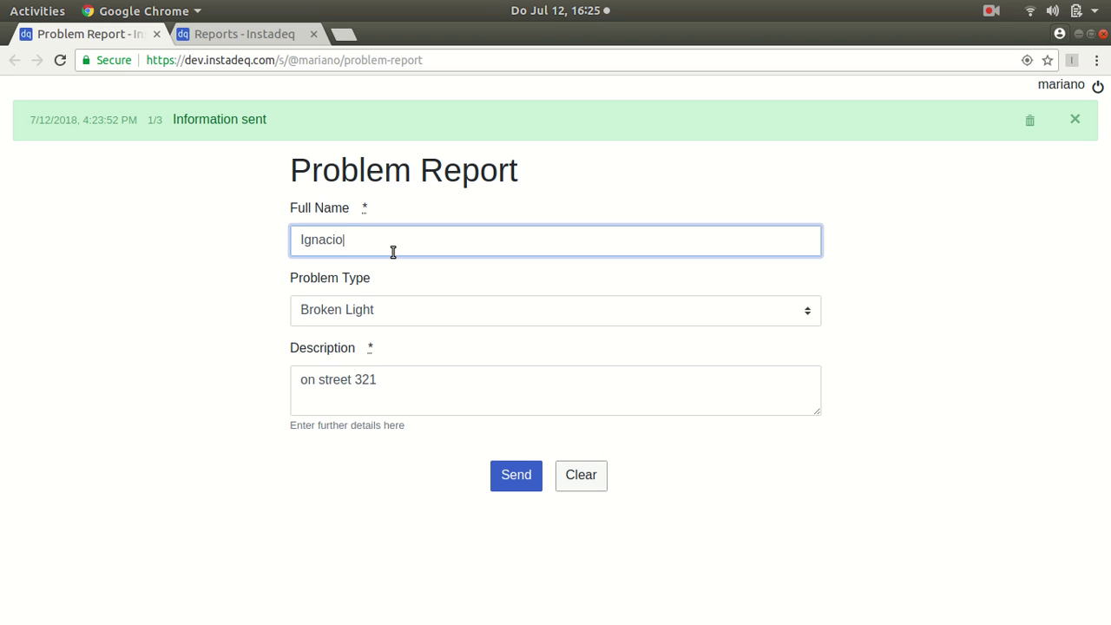
{"action": "left_click", "coordinate": [412, 328]}
{"action": "left_click", "coordinate": [392, 369]}
{"action": "double_click", "coordinate": [395, 390]}
{"action": "type", "text": "343"}
{"action": "left_click", "coordinate": [515, 474]}
{"action": "left_click", "coordinate": [281, 39]}
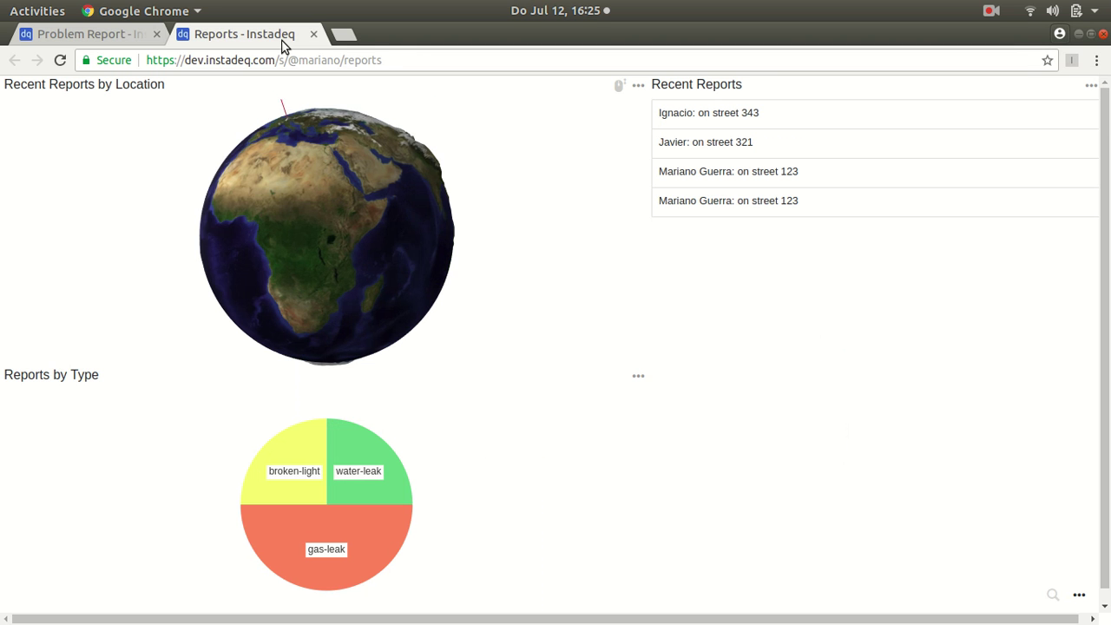